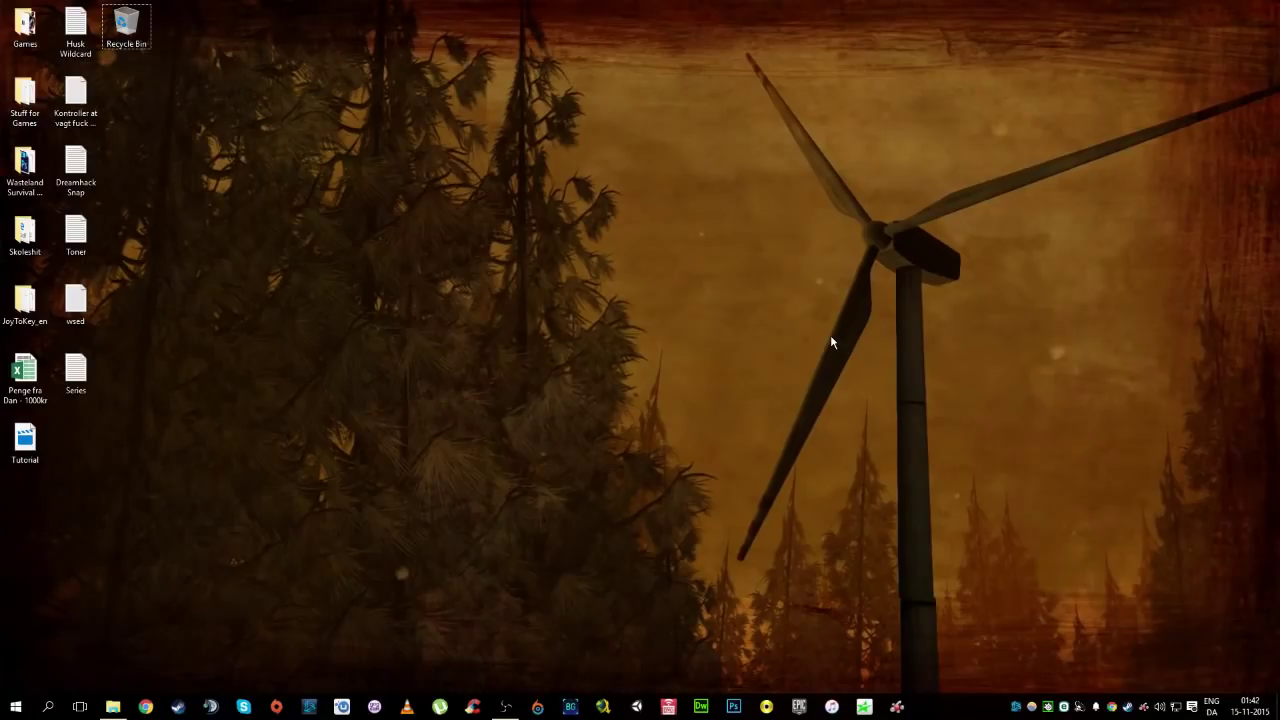
Open a fresh File Explorer window and go to C:\Program Files (x86)\Steam.
right_click(112, 704)
click(80, 677)
click(113, 706)
double_click(265, 162)
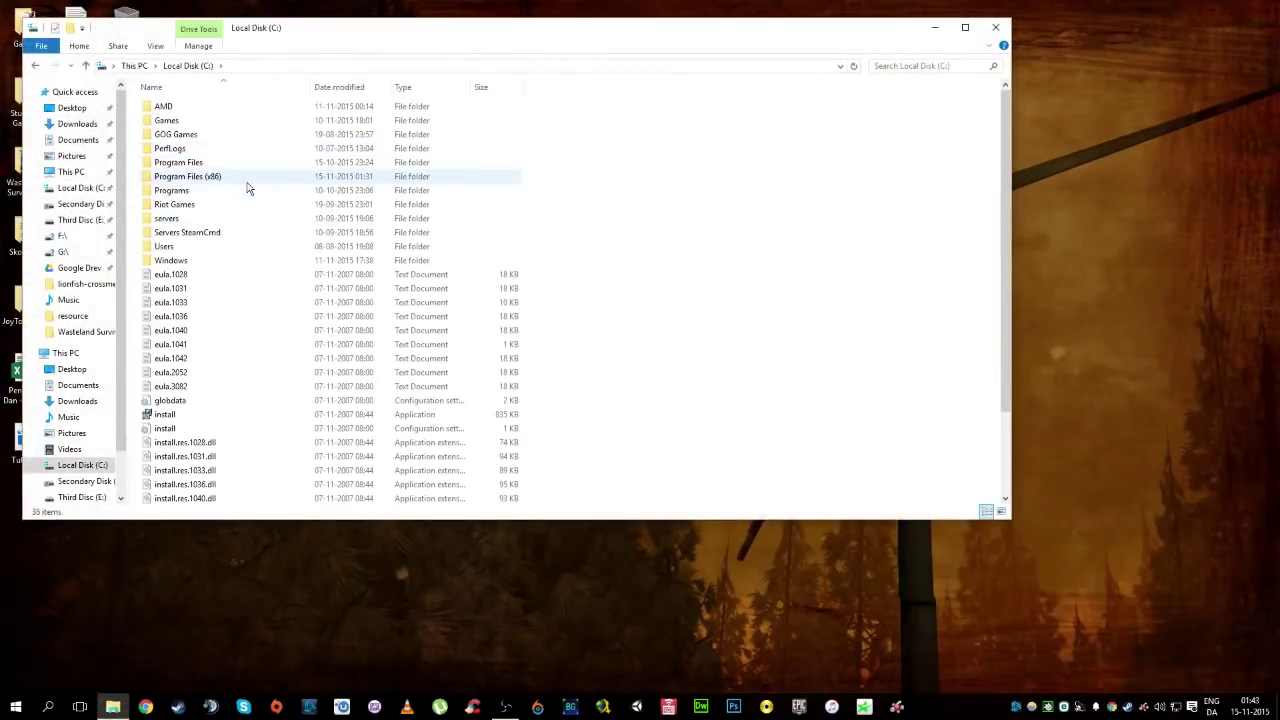
double_click(248, 180)
text(steam)
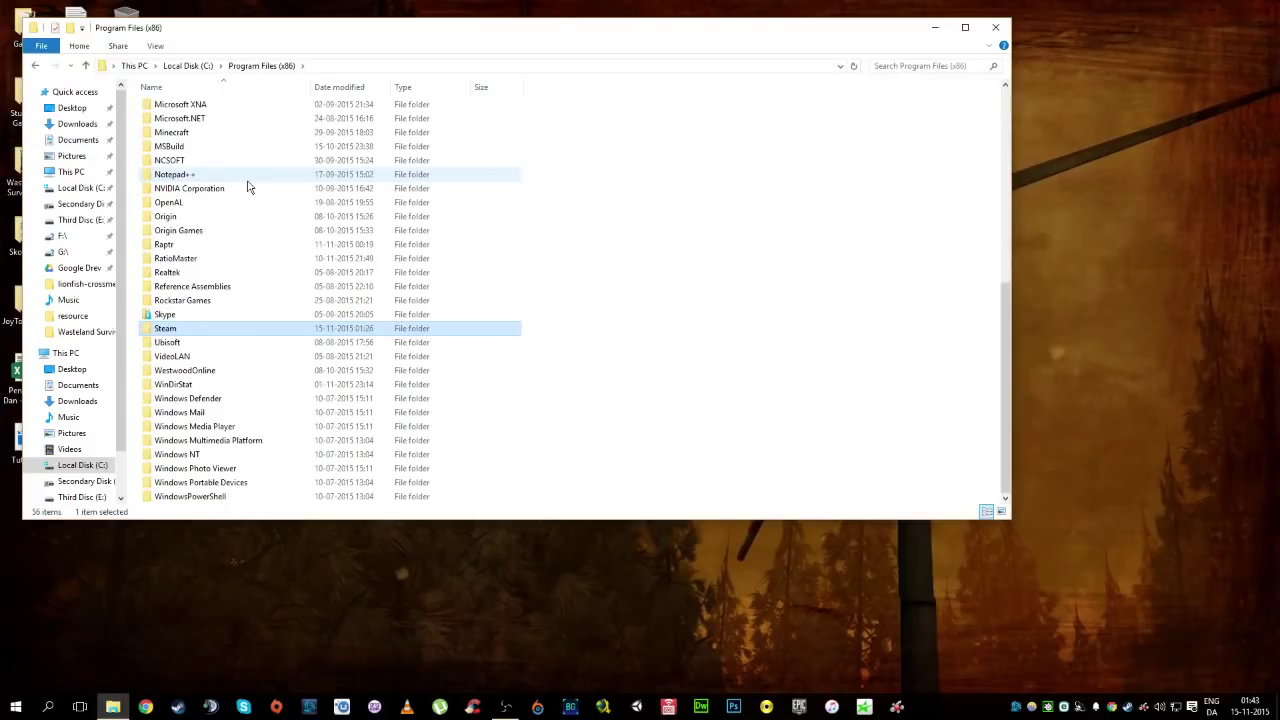
key(Return)
Browse steamapps\common\Counter-Strike Global Offensive\csgo into the resource folder.
double_click(203, 390)
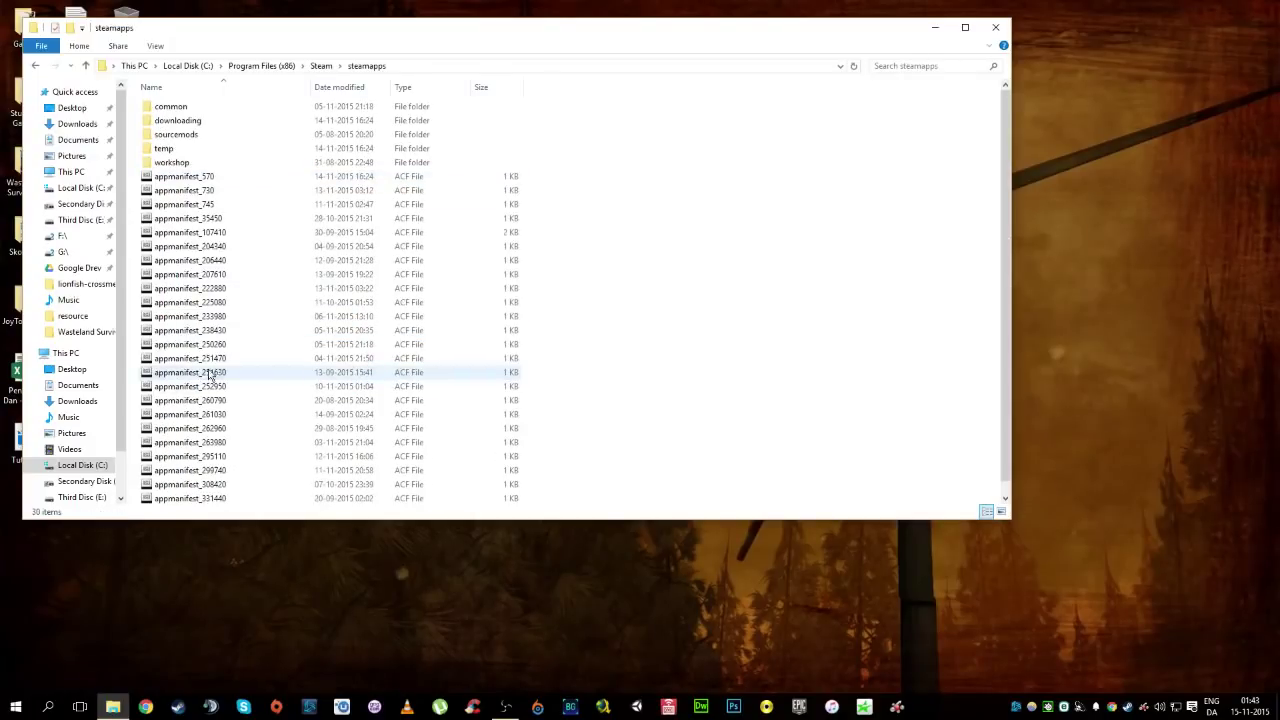
double_click(160, 108)
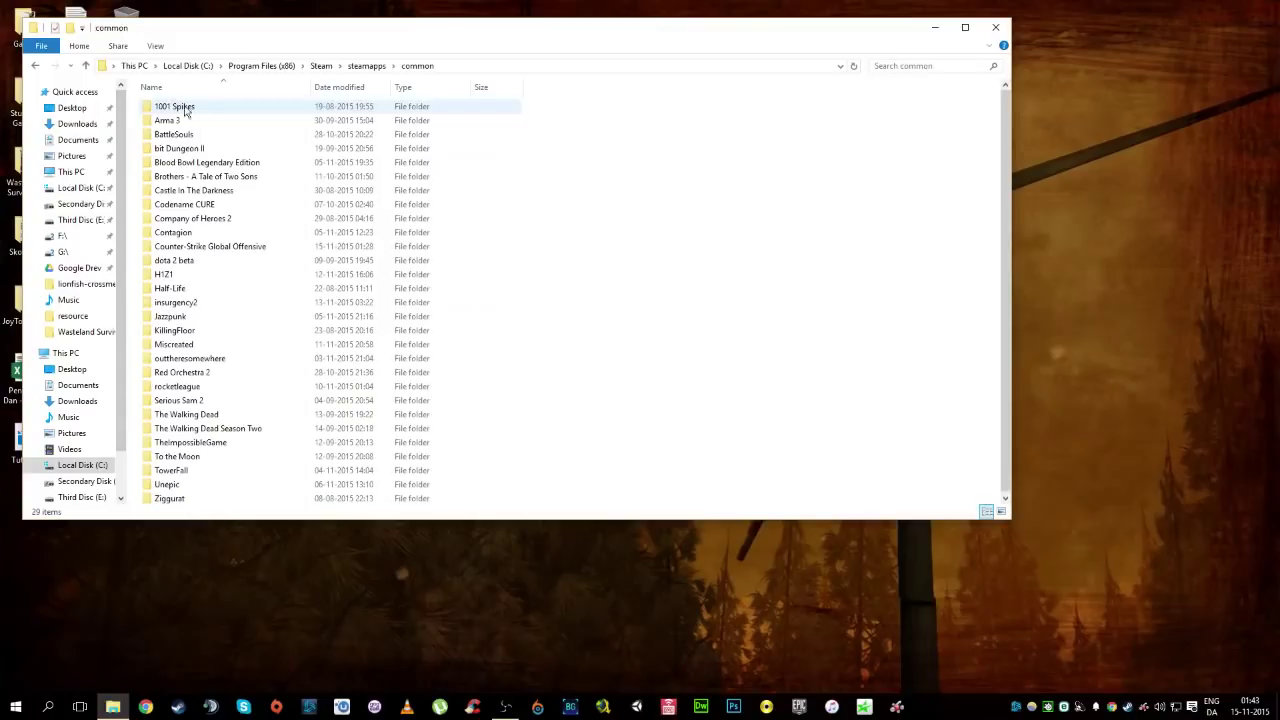
double_click(240, 247)
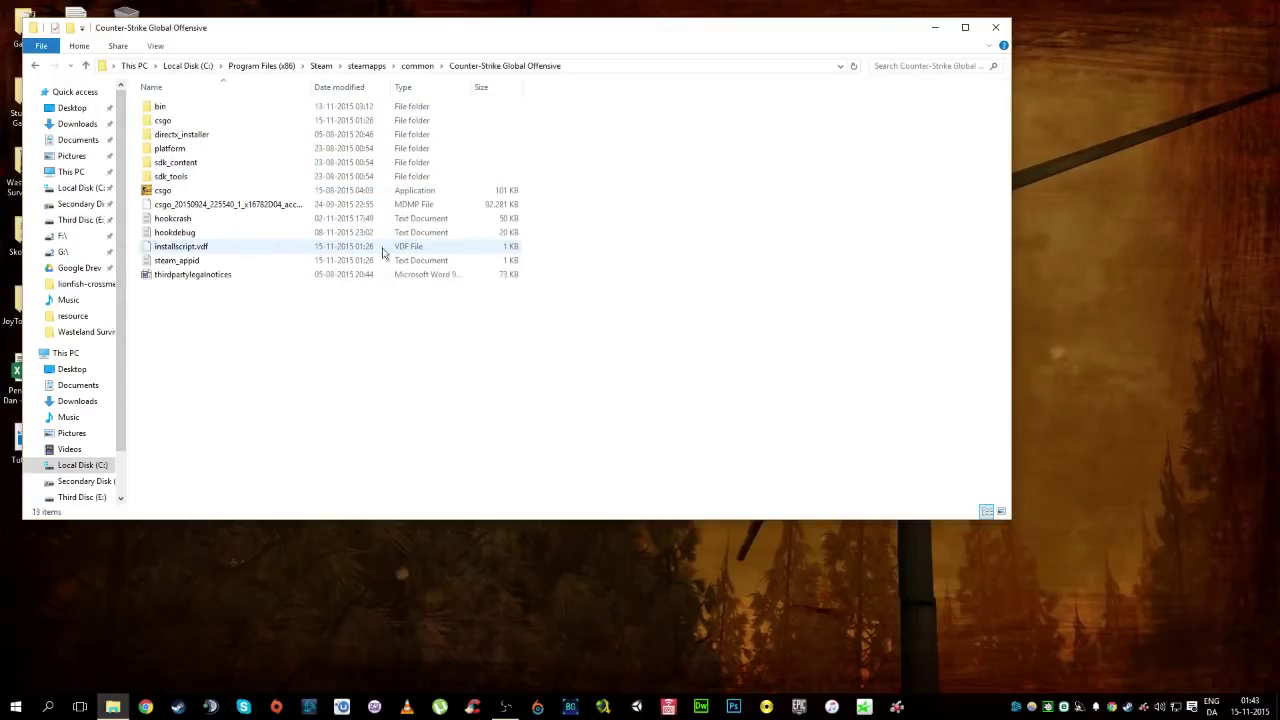
double_click(185, 124)
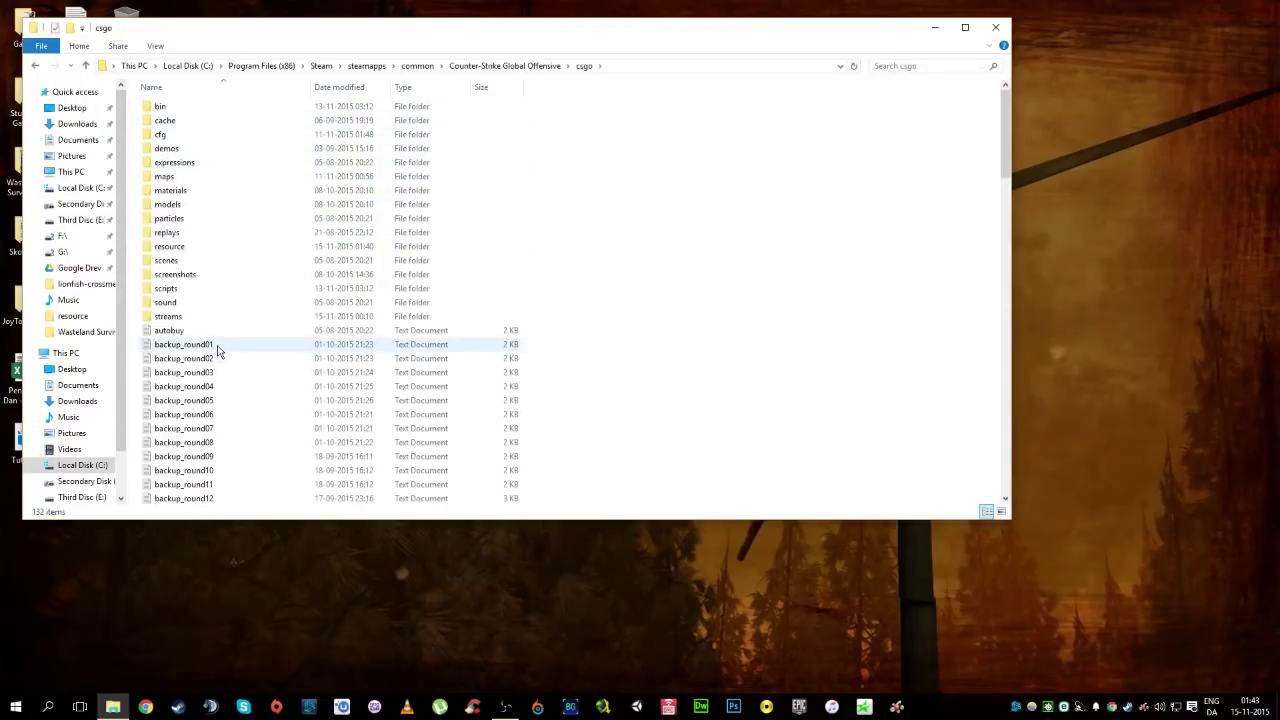
key(r)
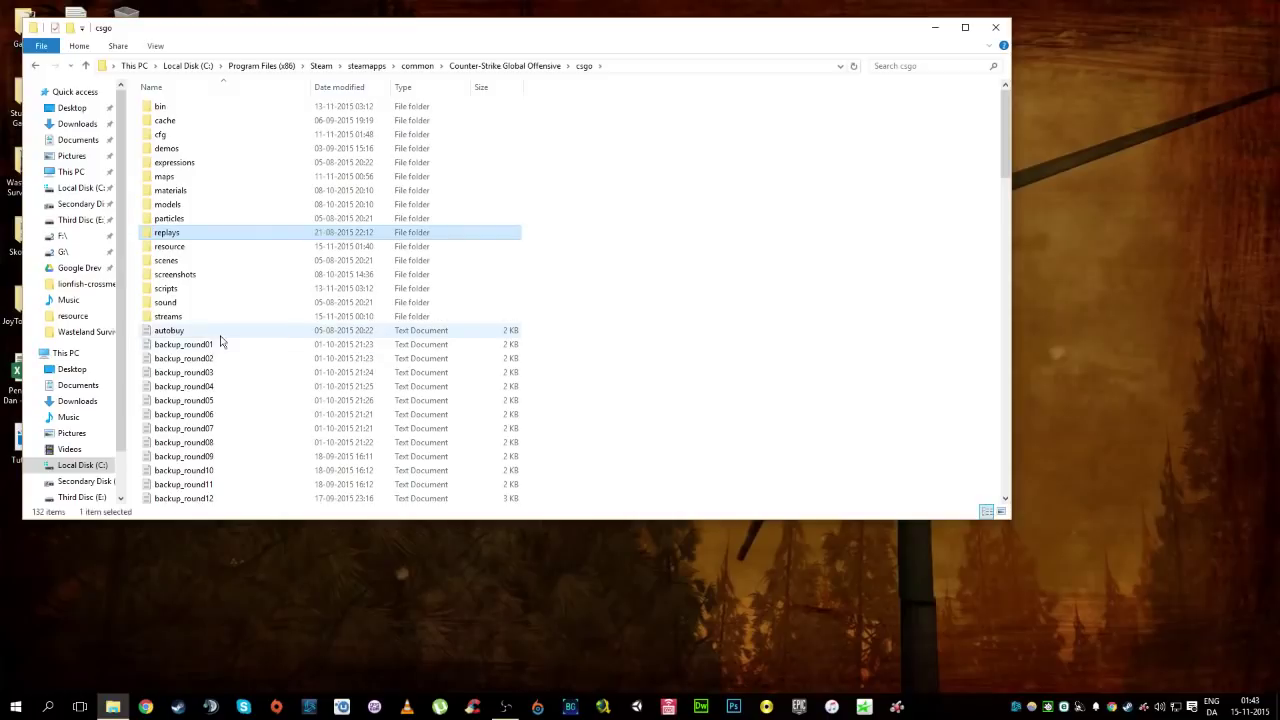
double_click(176, 247)
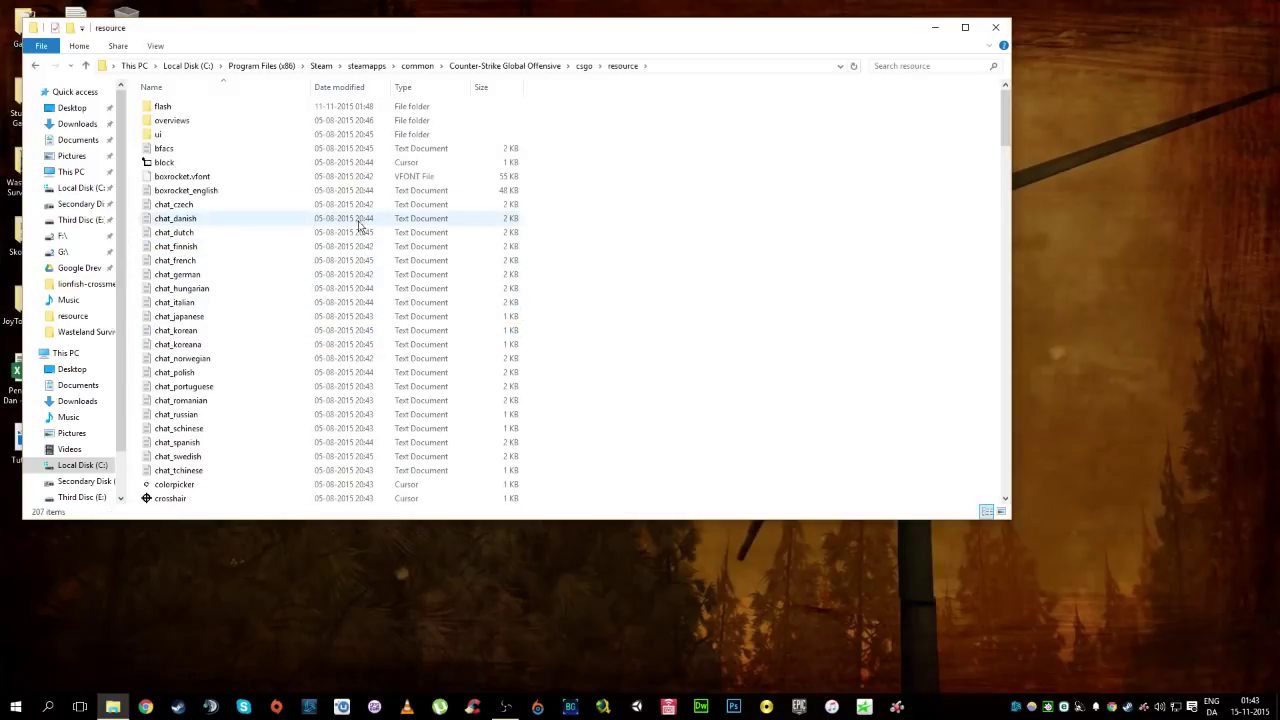
Select the csgo_english language file in the resource folder.
scroll(263, 275, down, 9)
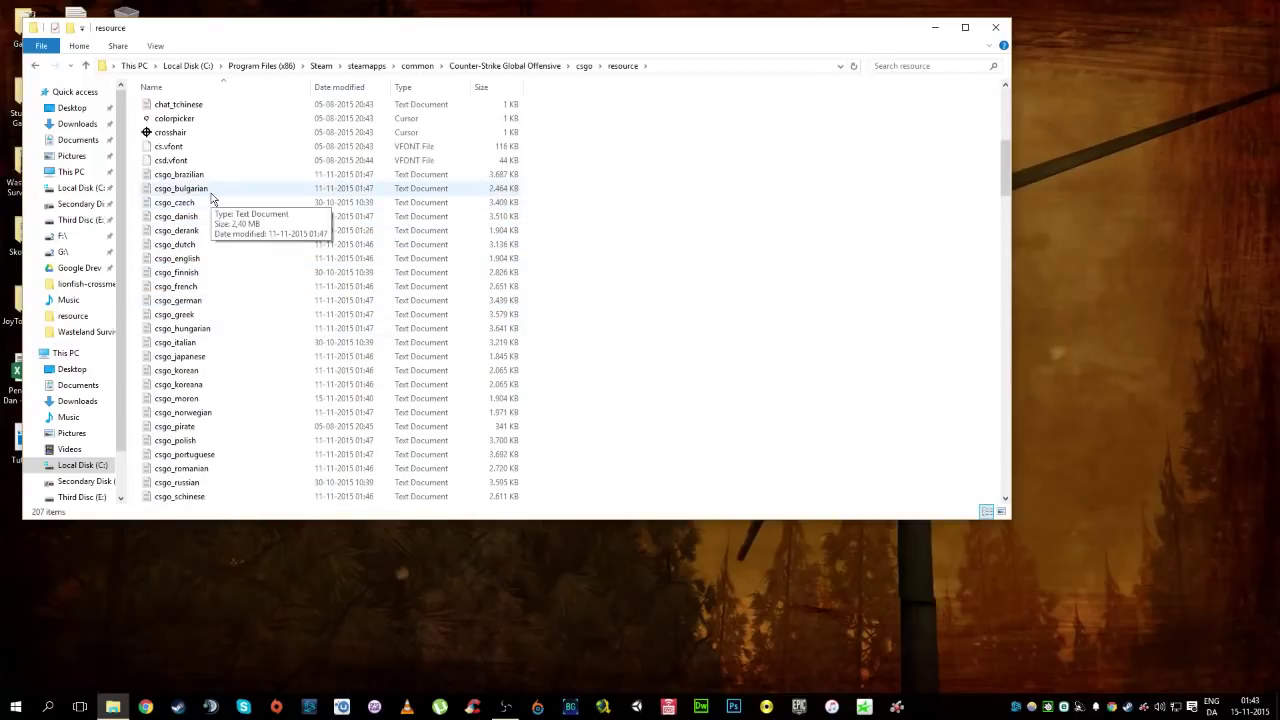
click(229, 264)
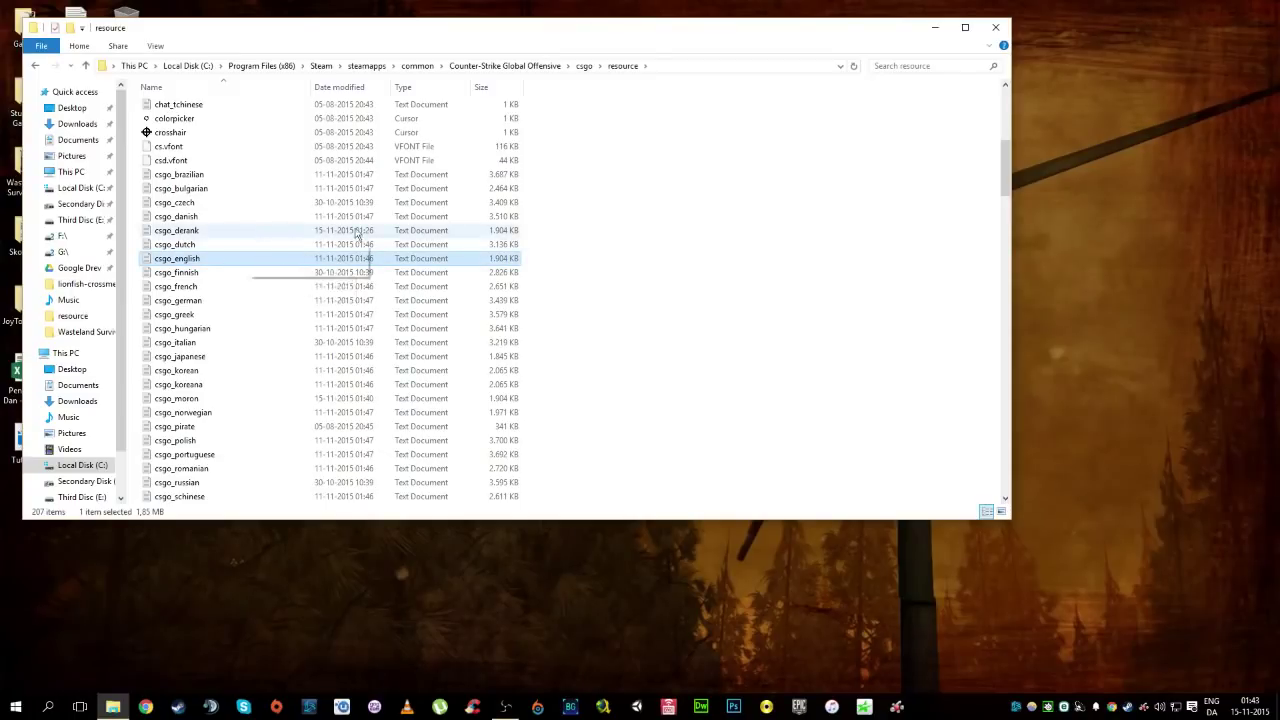
drag(640, 170, 569, 344)
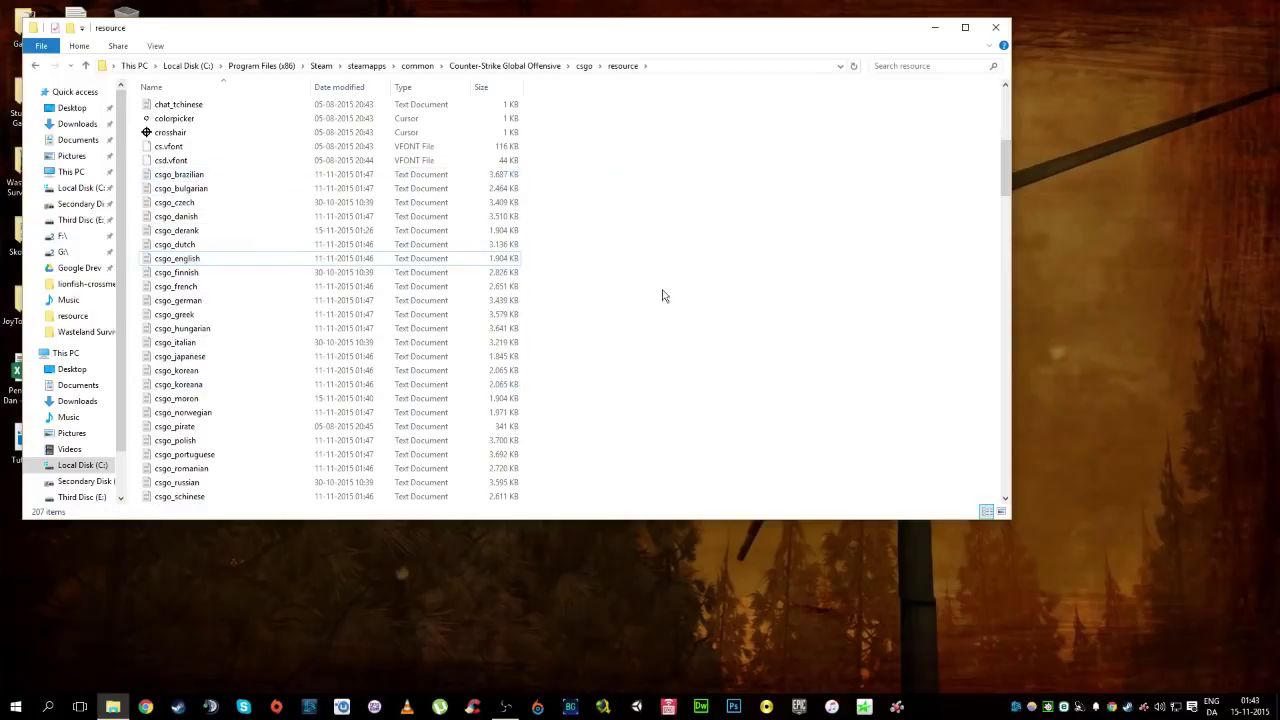
click(190, 260)
Open csgo_english in Notepad and save a copy as csgo_moron, replacing the existing file.
right_click(190, 266)
click(222, 274)
click(321, 59)
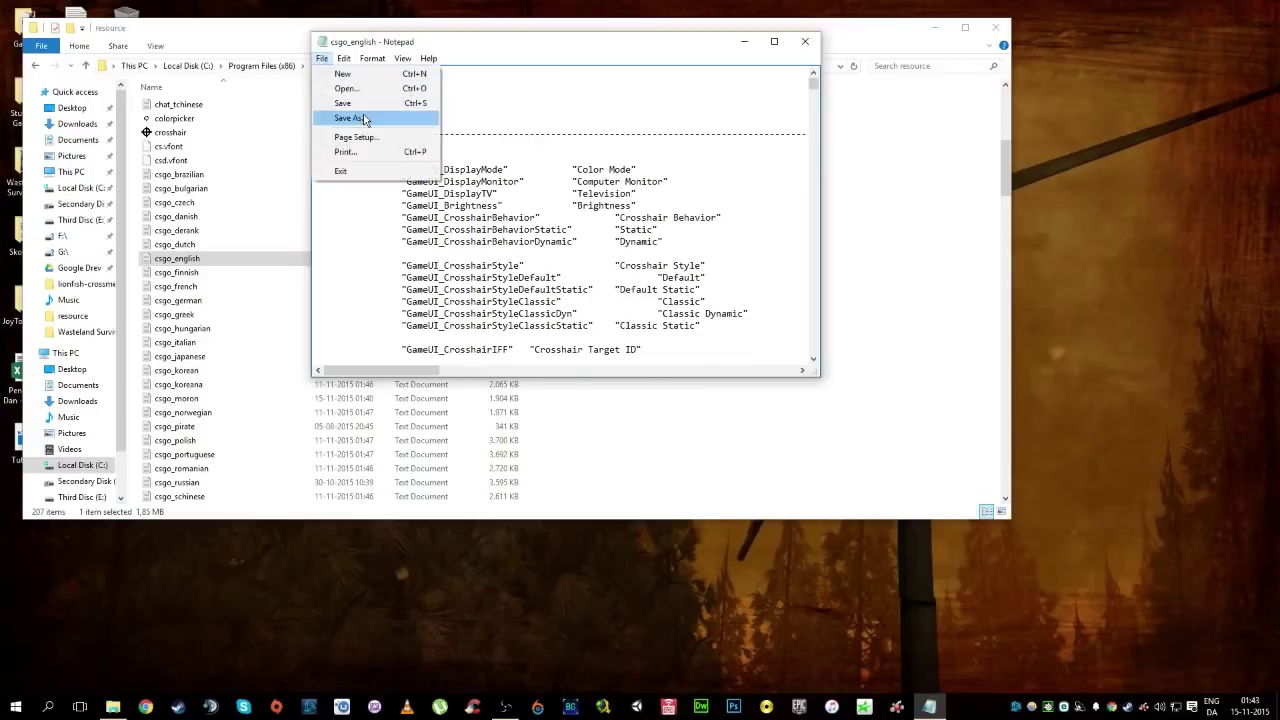
click(362, 117)
key(Return)
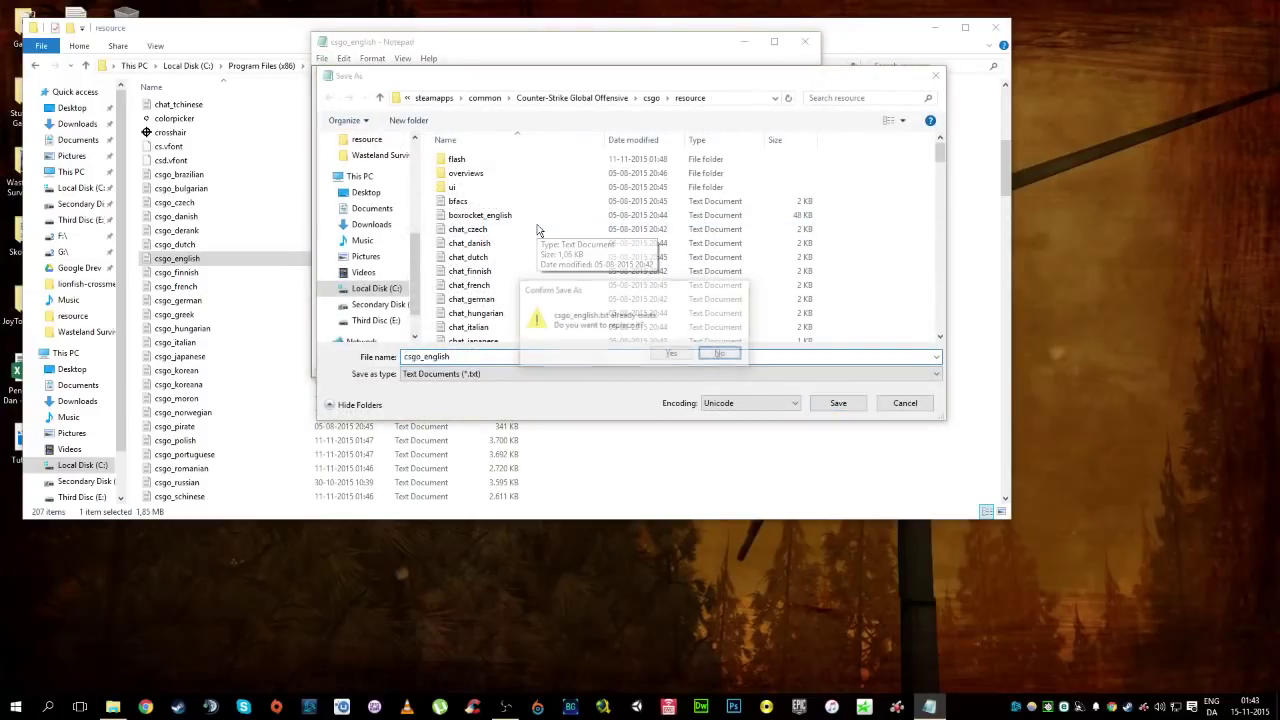
click(686, 352)
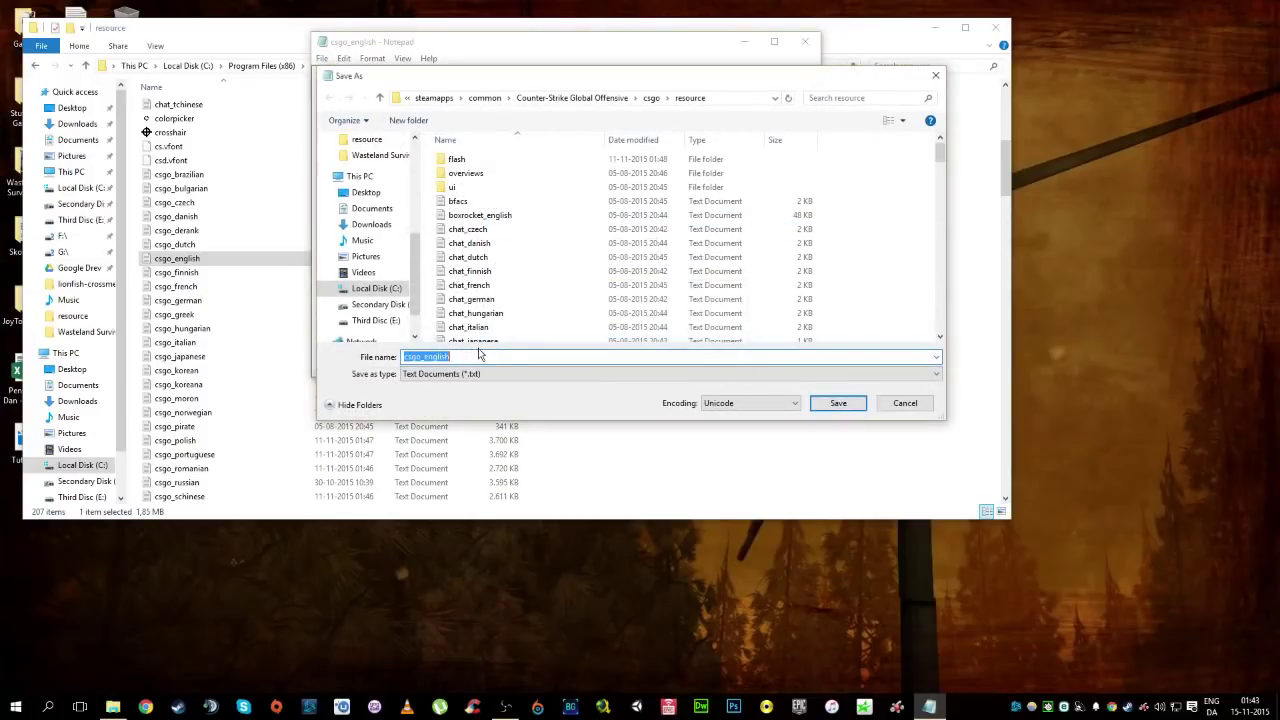
drag(428, 357, 452, 358)
key(BackSpace)
key(BackSpace)
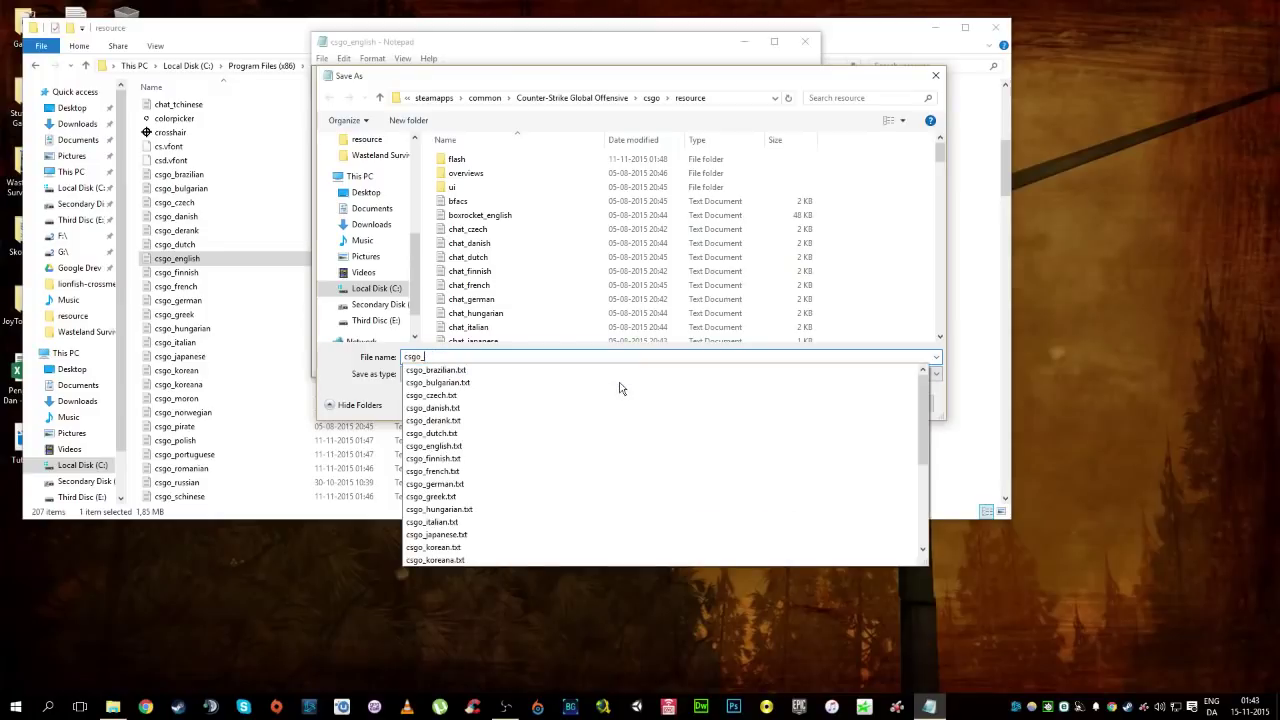
text(moron)
key(Return)
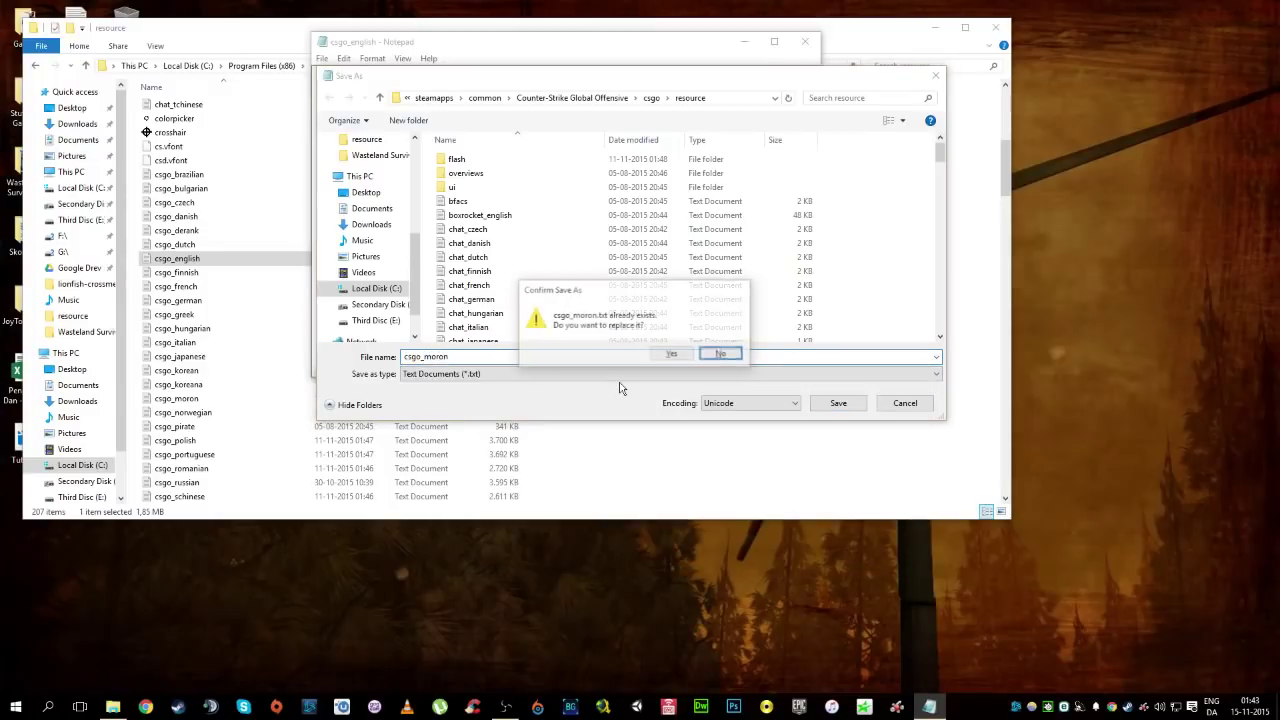
click(676, 354)
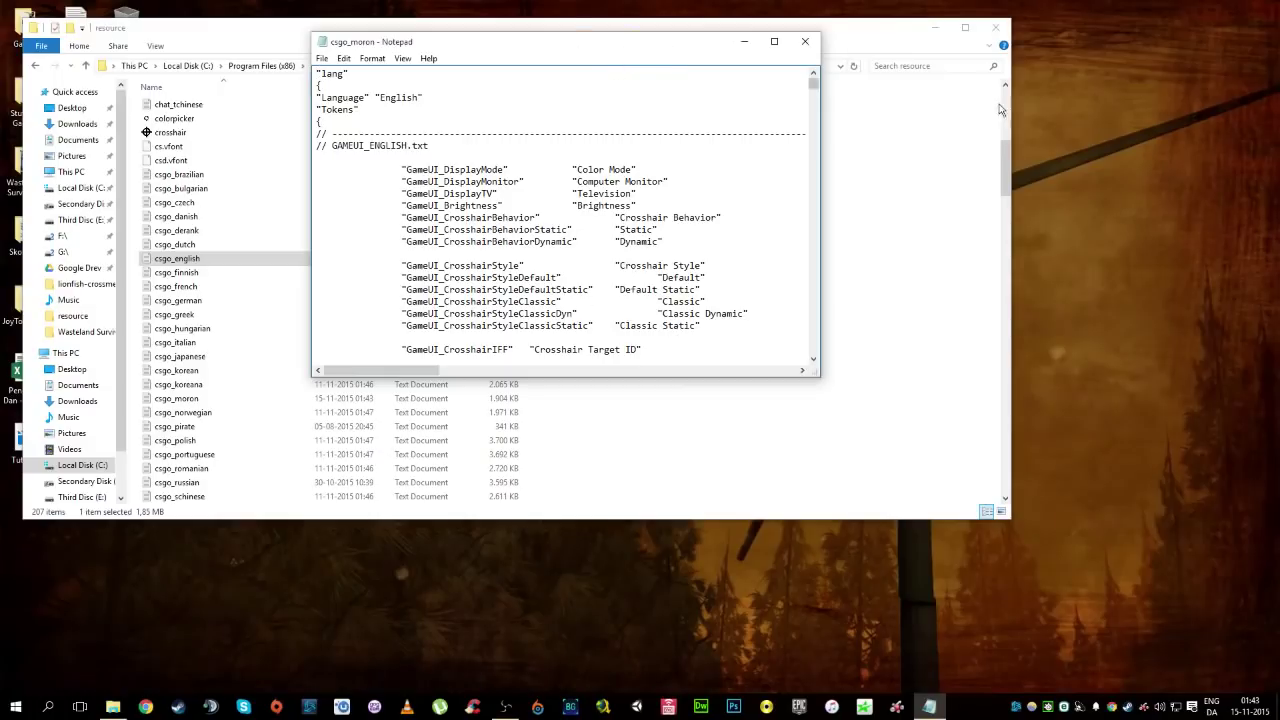
Change the "Language" value from English to Moron and maximize Notepad.
drag(419, 98, 385, 103)
key(BackSpace)
key(BackSpace)
text(Moron)
double_click(640, 45)
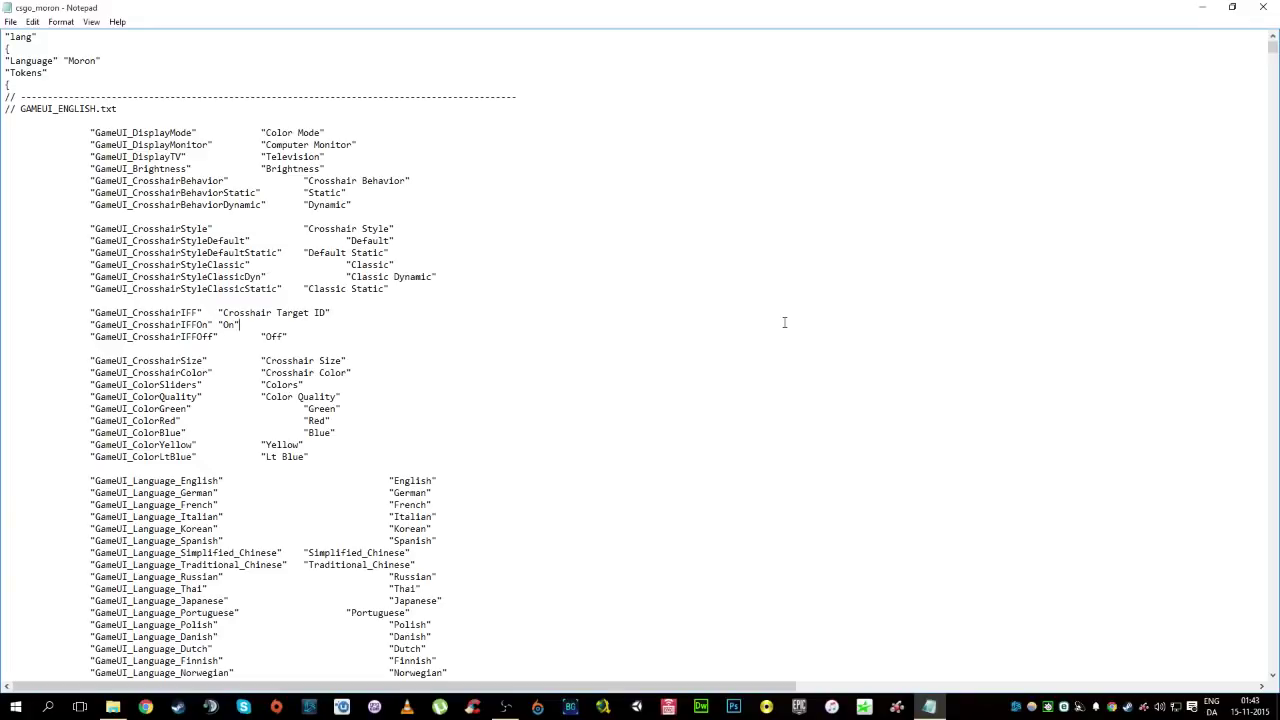
Search for 'Lobby' until the //Lobby section with the "Joining Lobby" entry shows.
key(ctrl+f)
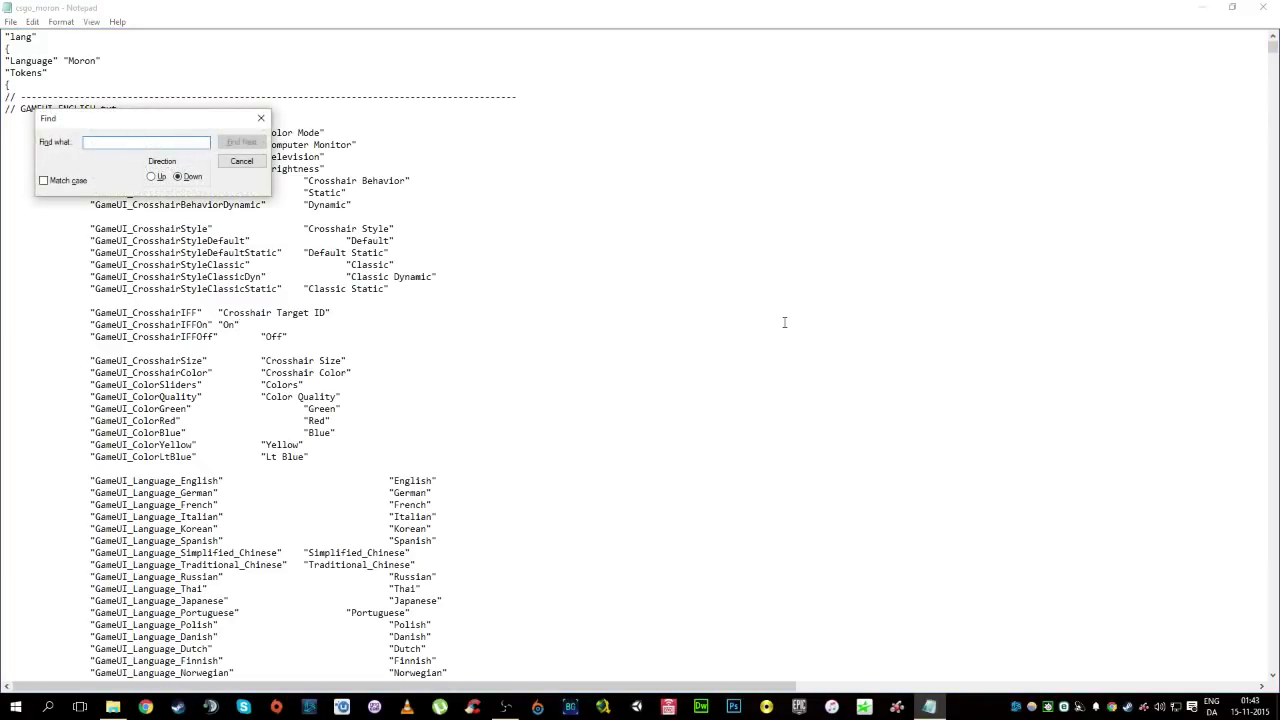
text(Lobby)
key(Return)
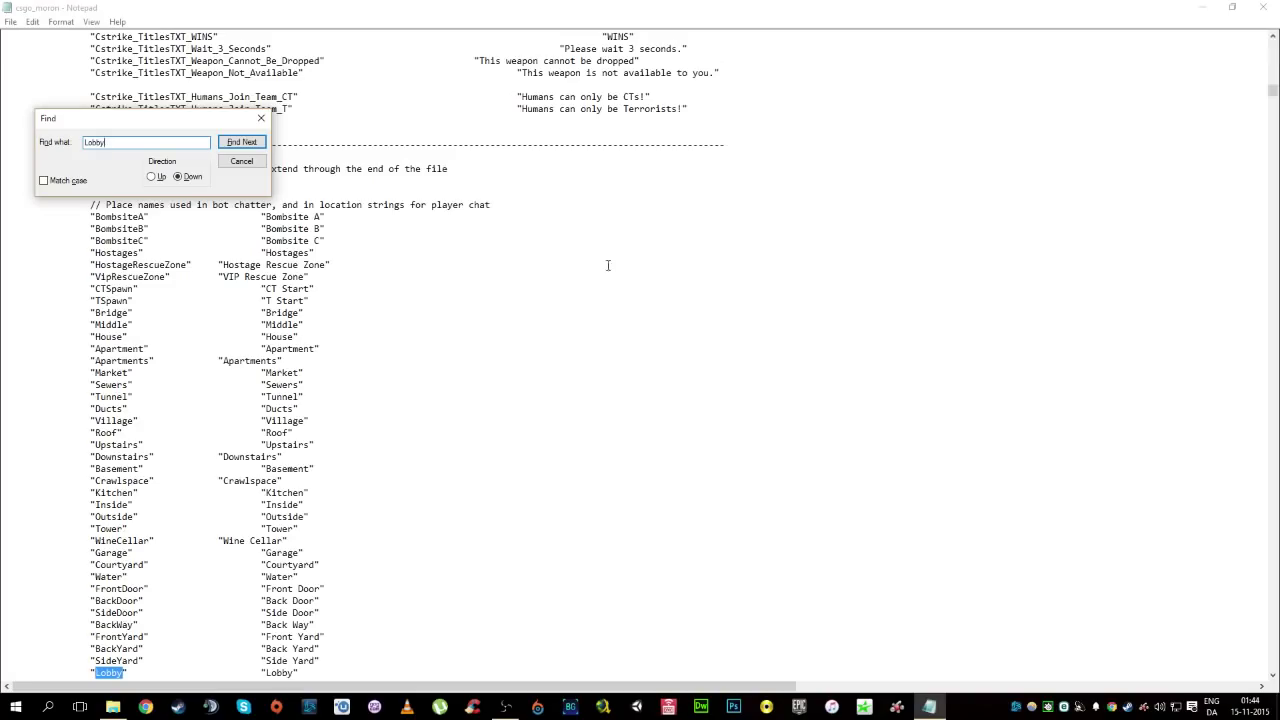
key(Return)
key(Return)
key(Return)
key(Return)
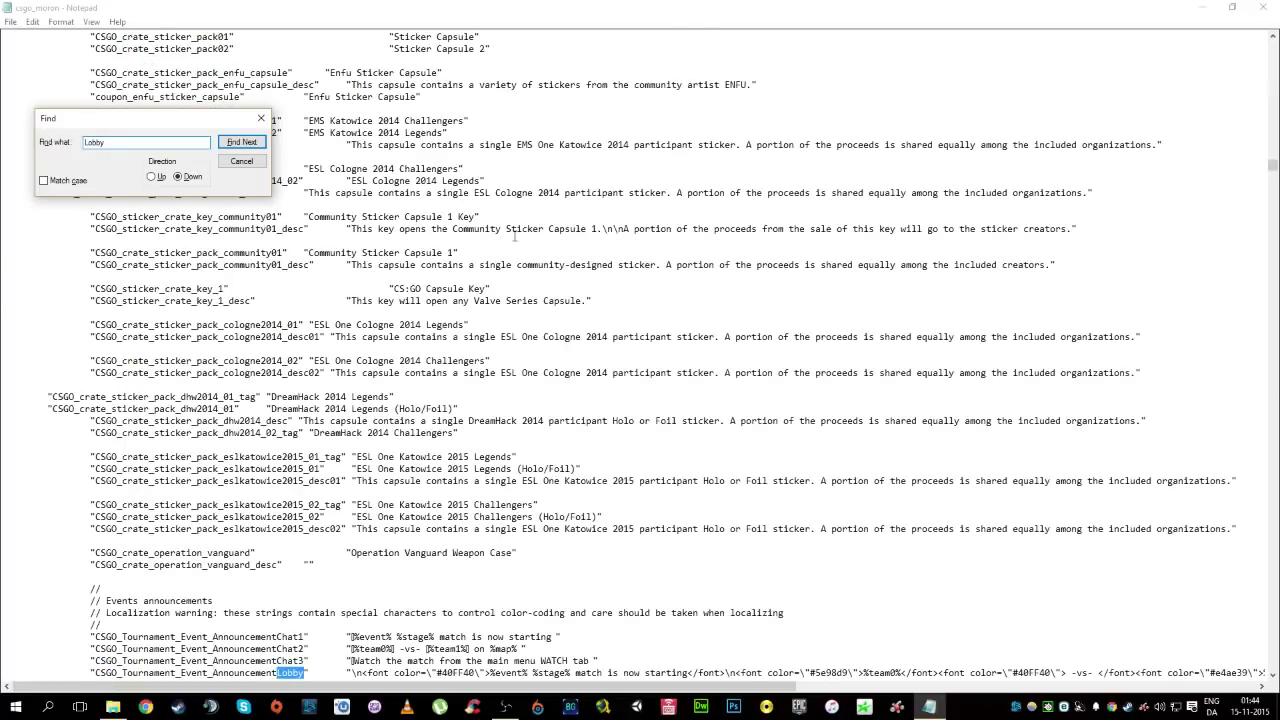
key(Return)
key(Return)
key(Return)
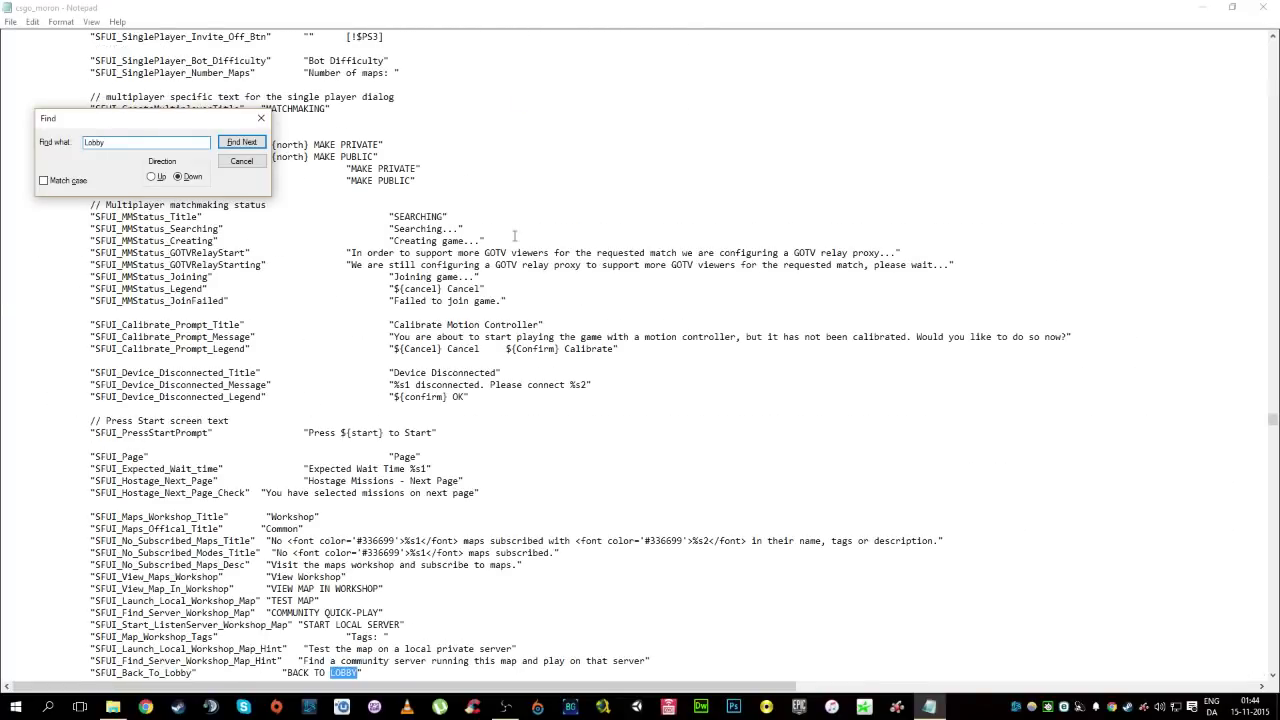
key(Return)
key(Return)
key(Return)
key(Return)
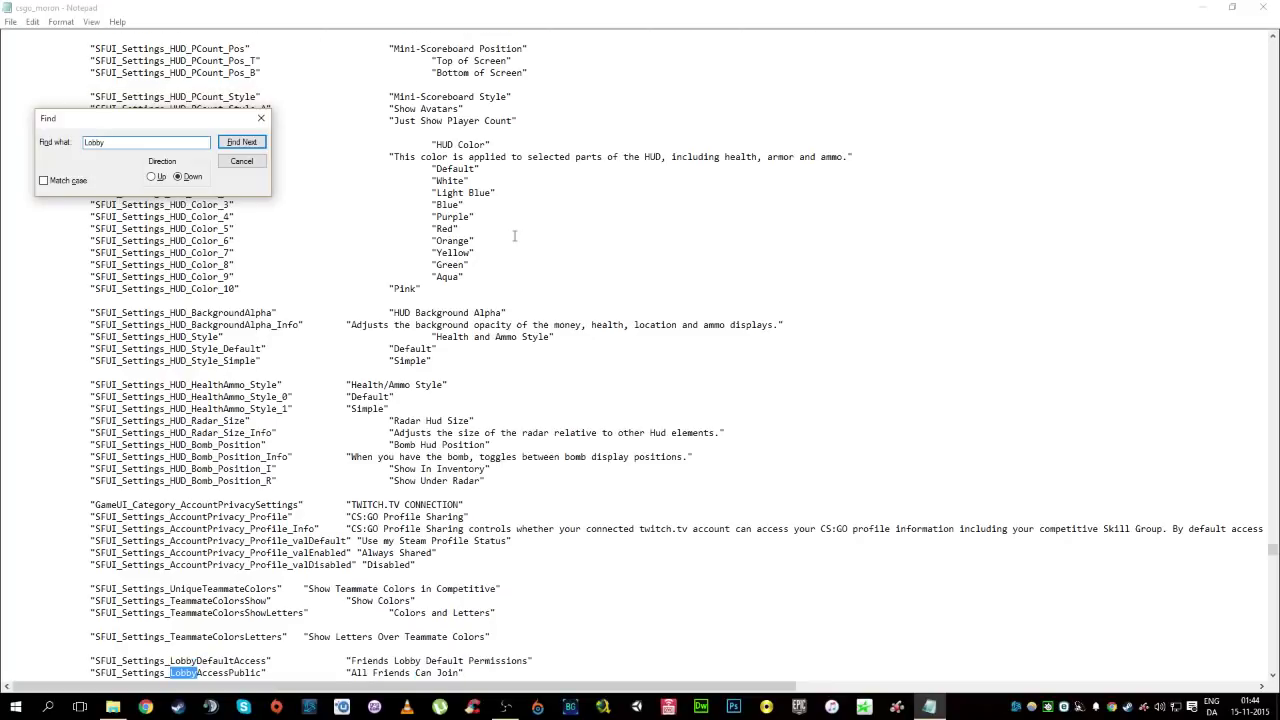
key(Return)
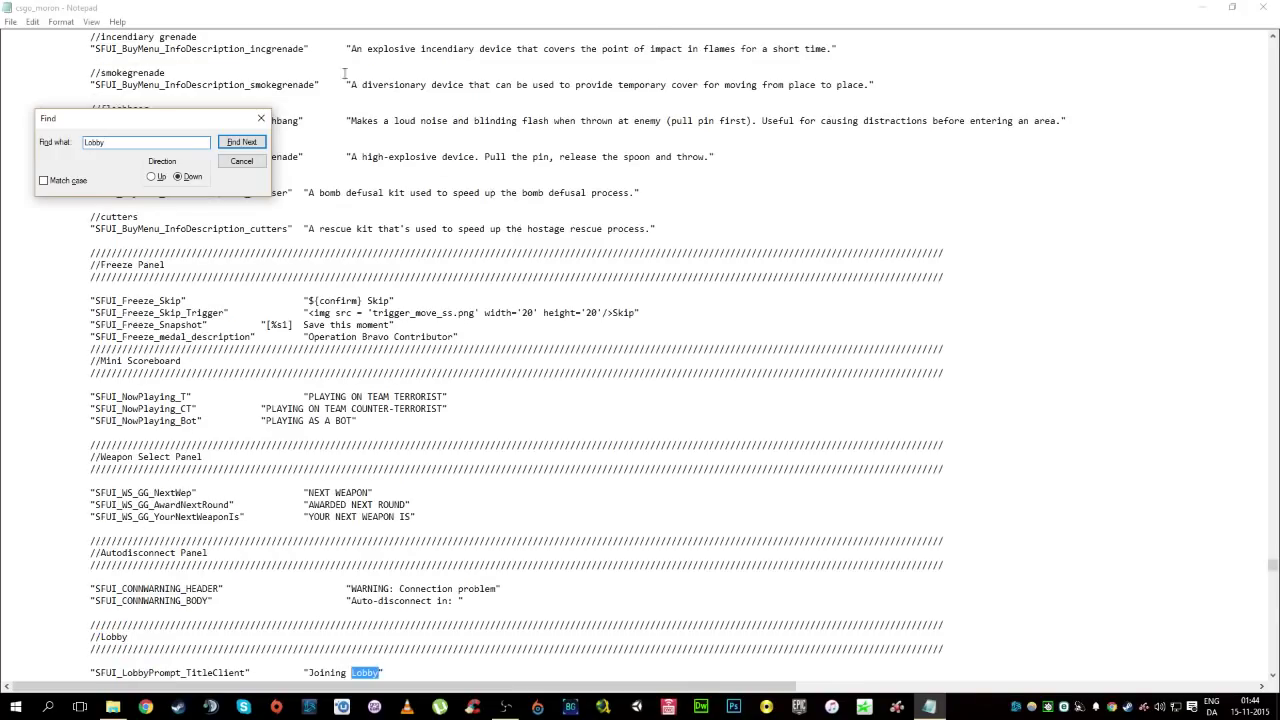
click(241, 161)
scroll(480, 394, down, 6)
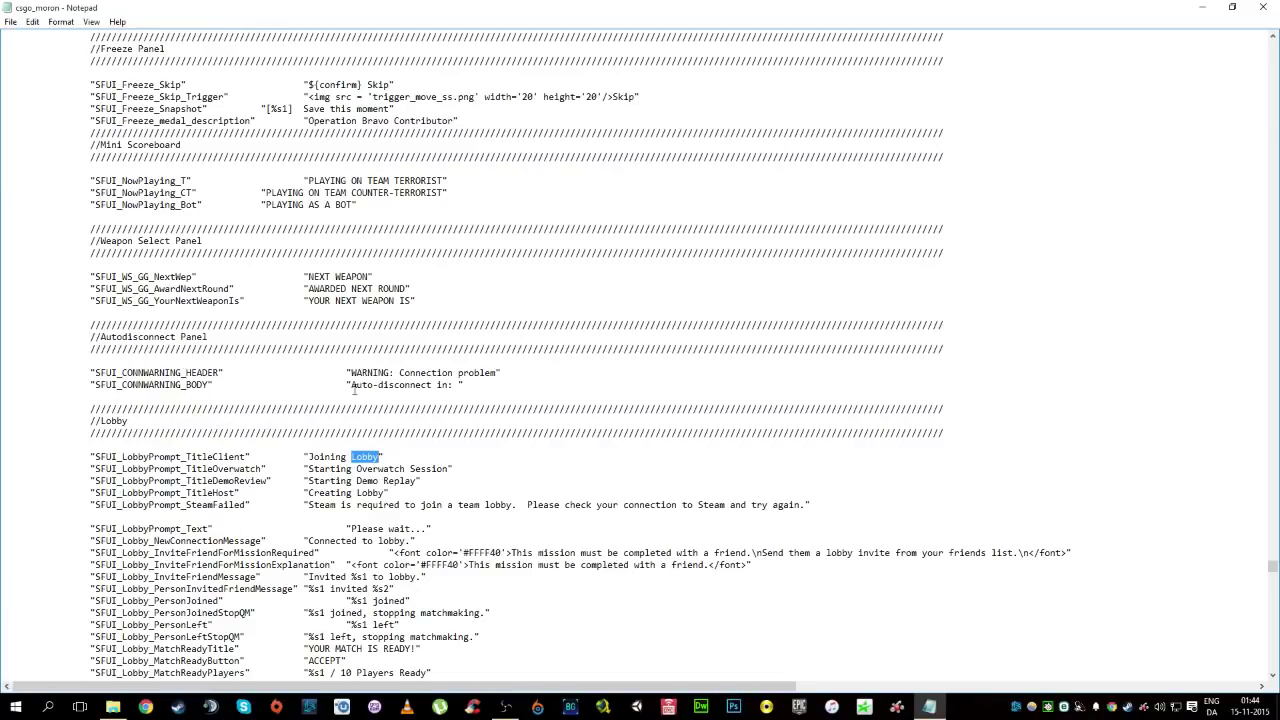
Replace ACCEPT with DERANK! and YOUR MATCH IS READY with WE FOUND YOU SOME MORONS.
scroll(93, 421, down, 10)
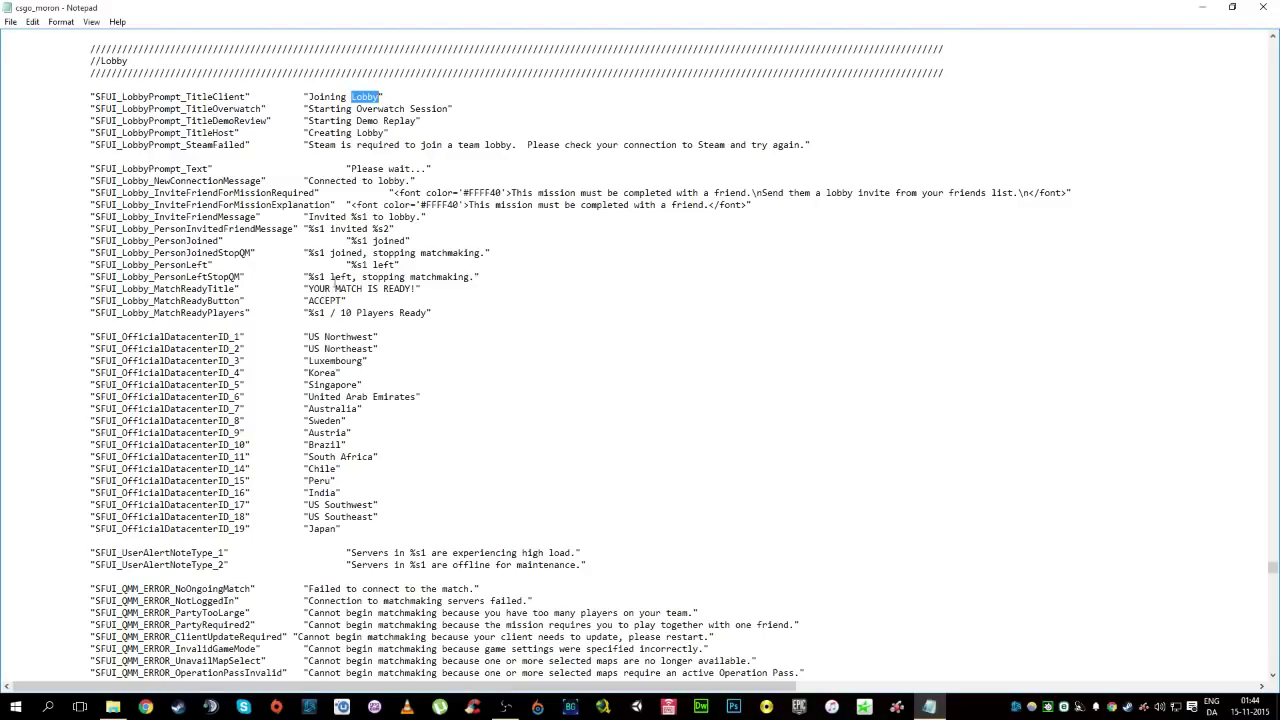
double_click(327, 302)
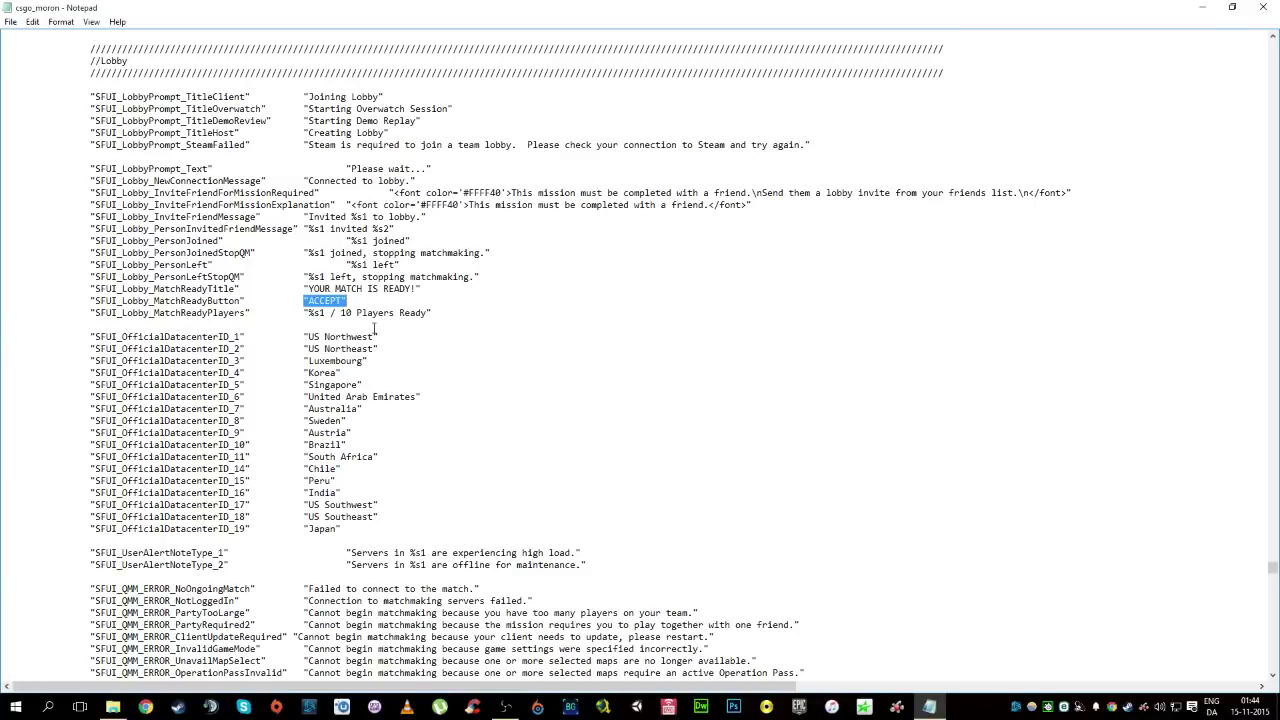
key(Right)
key(shift+Left)
key(shift+Left)
key(shift+Left)
key(shift+Left)
key(shift+Left)
key(shift+Left)
key(shift+Left)
text(DE)
text(RANK)
text(RANK!)
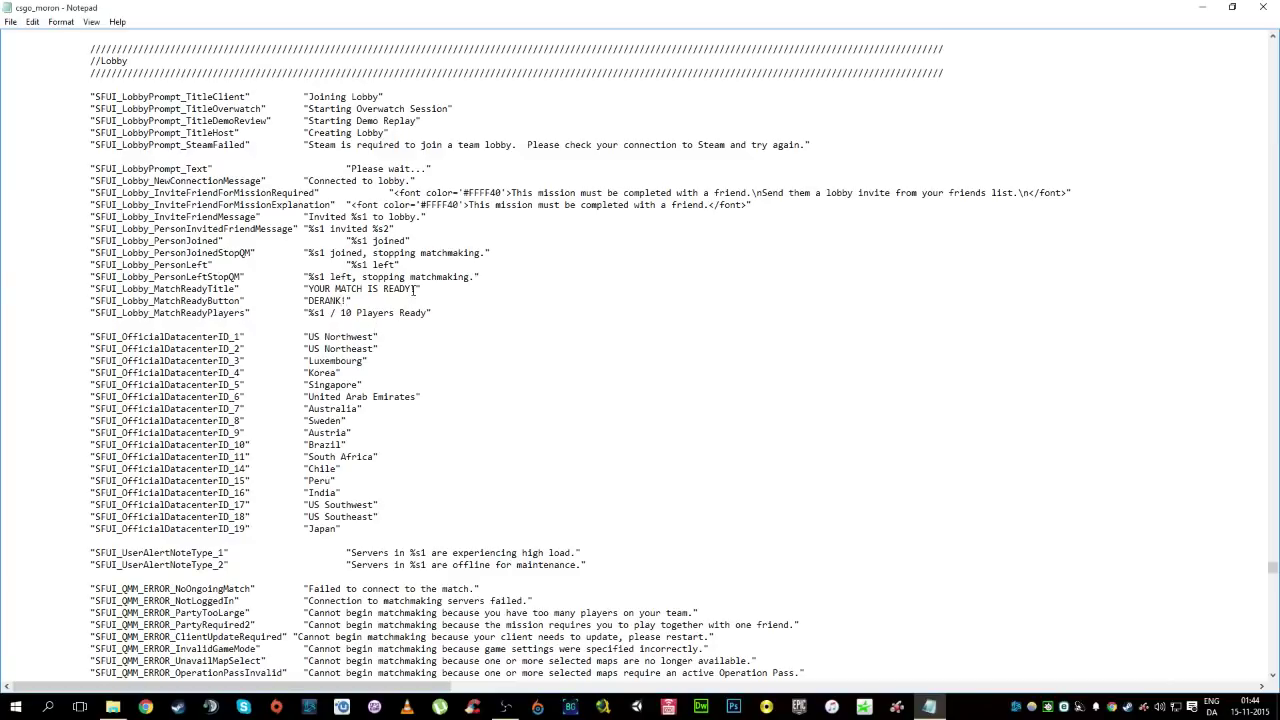
drag(412, 289, 310, 289)
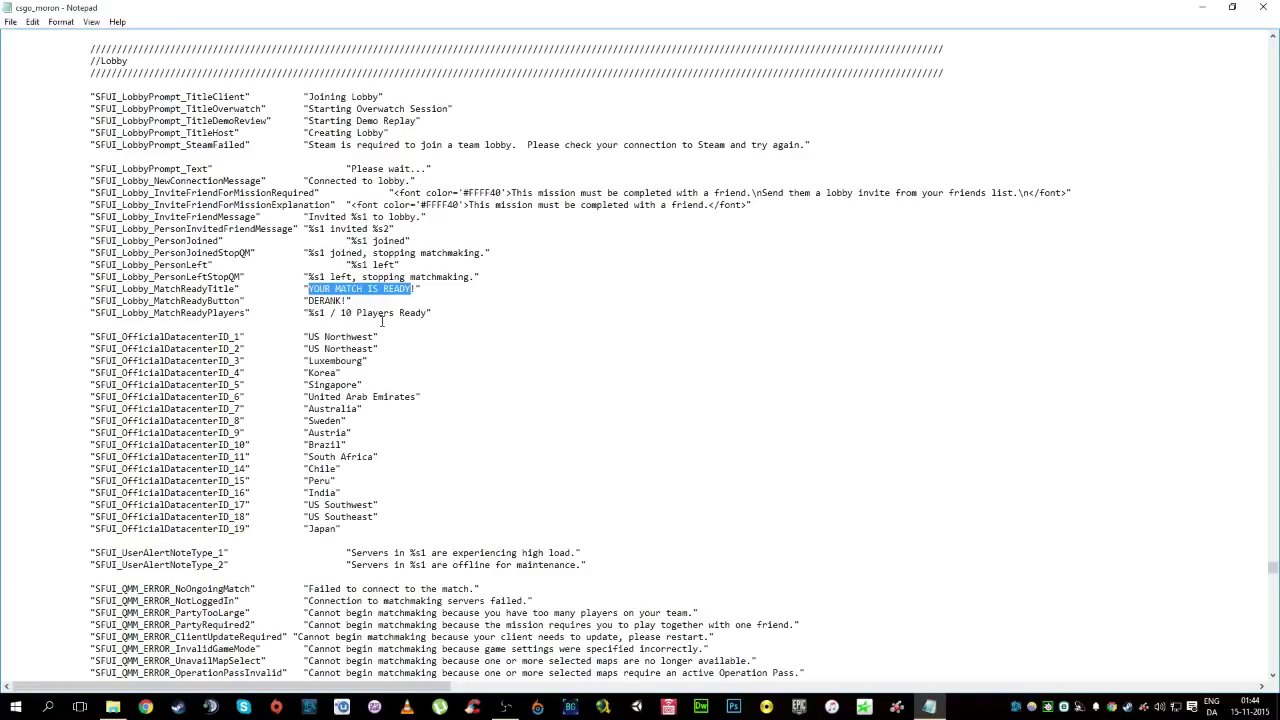
text(WE FOUND YO)
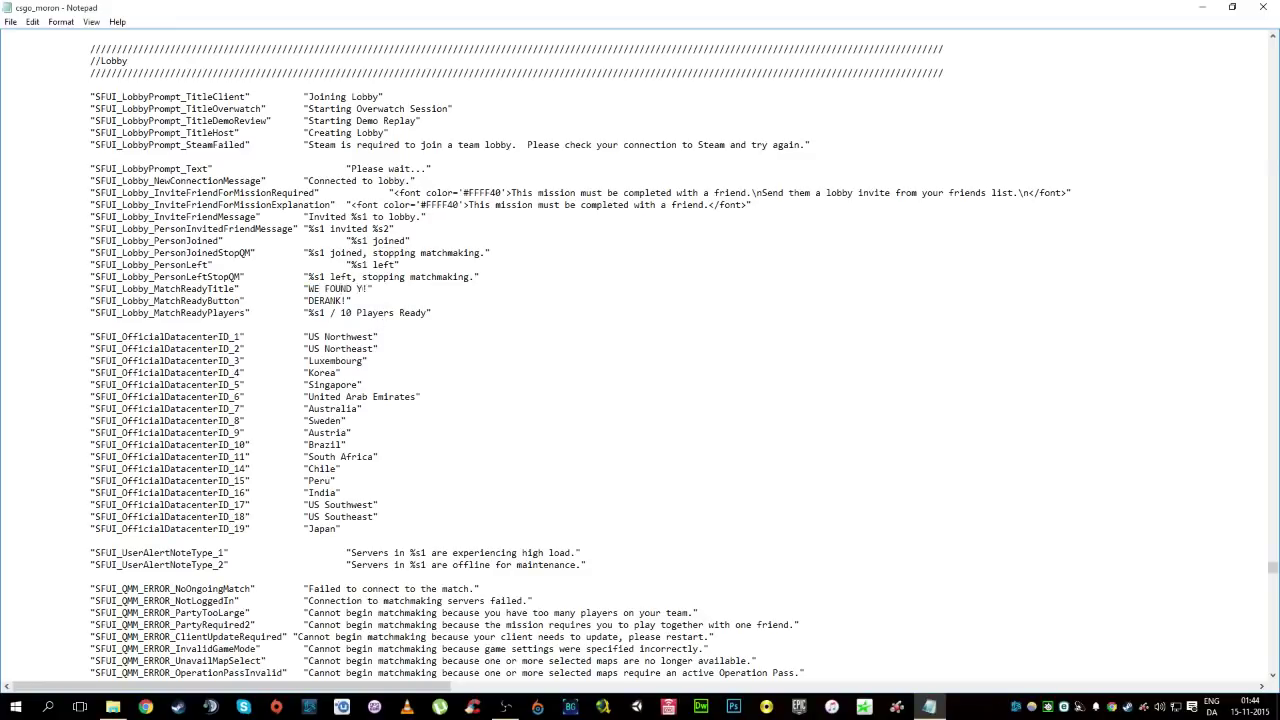
text(U SOME MORONS)
Change Players to Noobs so the line reads "%s1 / 10 Noobs Ready".
drag(357, 313, 400, 313)
text(No)
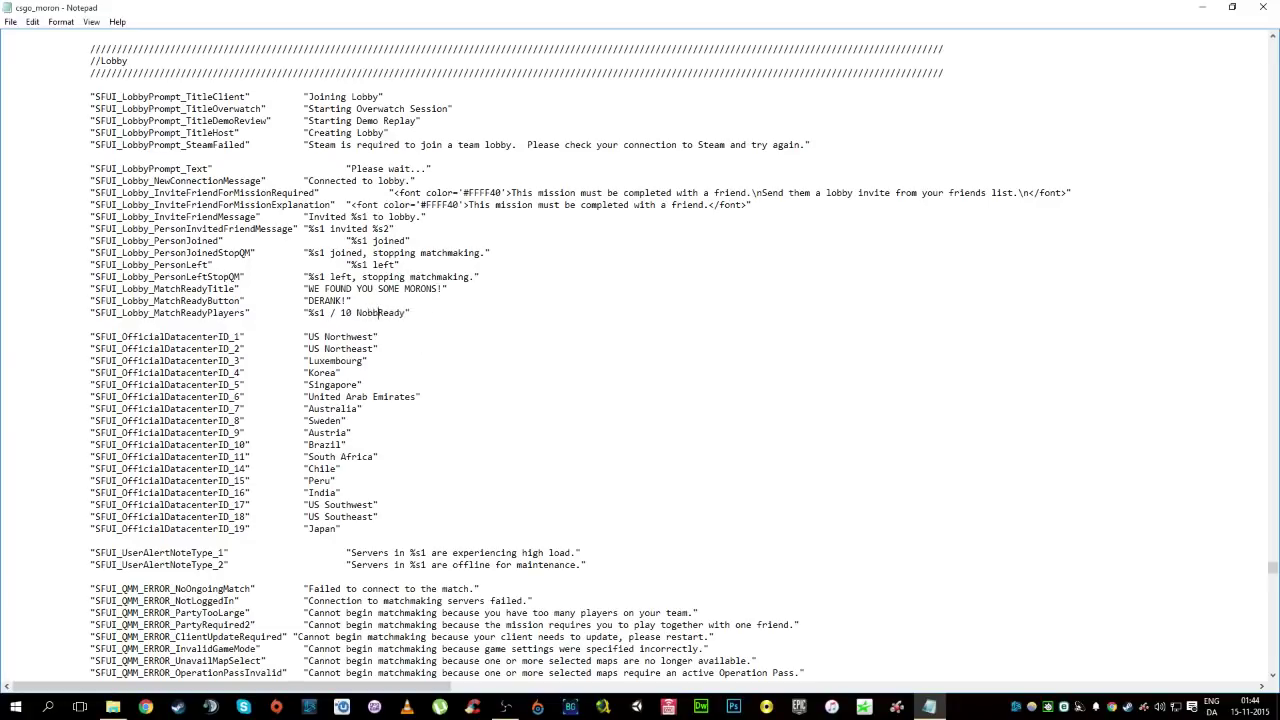
text(obs)
key(End)
scroll(536, 335, down, 1)
drag(373, 130, 421, 361)
click(421, 361)
scroll(557, 368, down, 6)
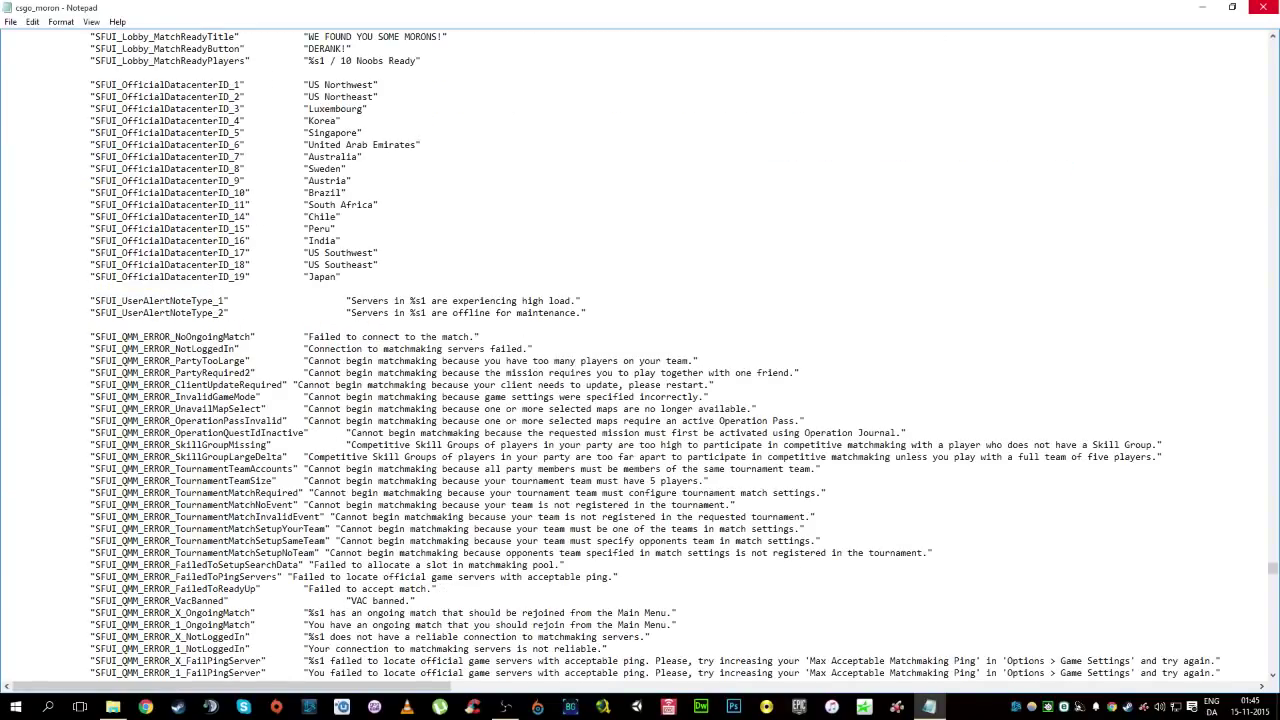
Close Notepad and Explorer, then confirm CS:GO's Steam launch options end with -language Moron.
click(1264, 7)
click(1000, 25)
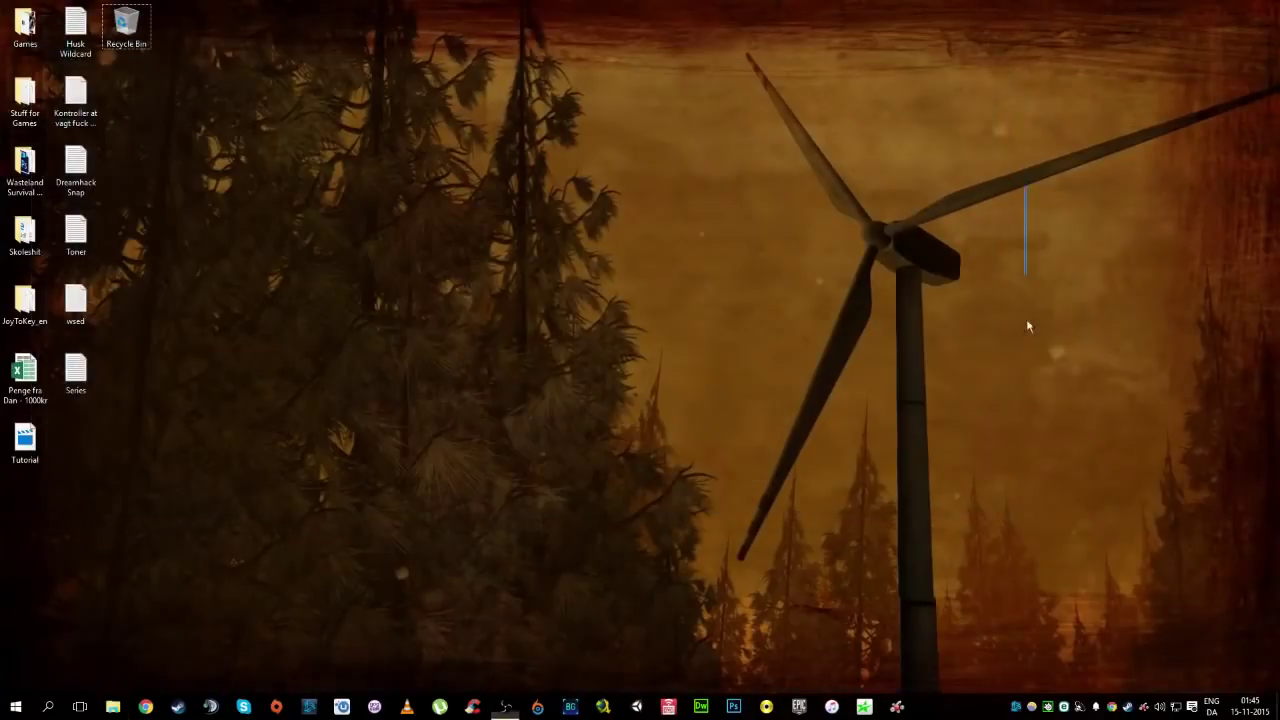
double_click(1111, 706)
right_click(123, 93)
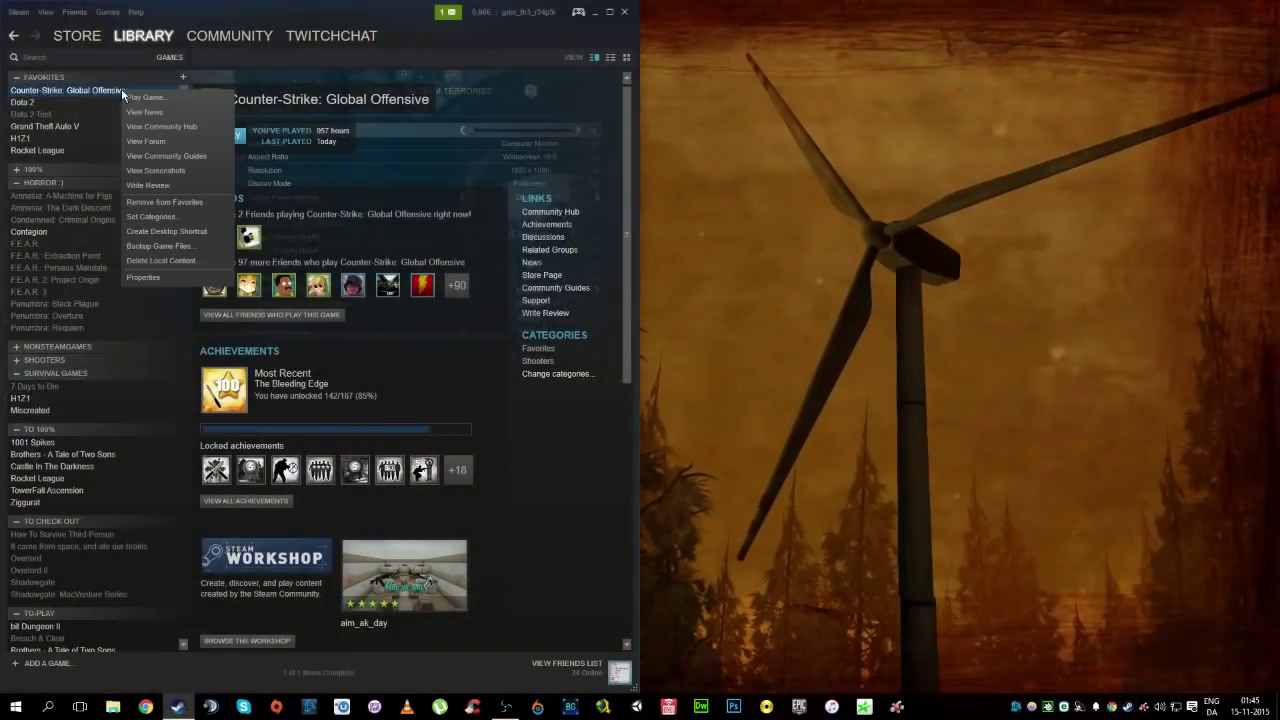
click(158, 276)
click(531, 315)
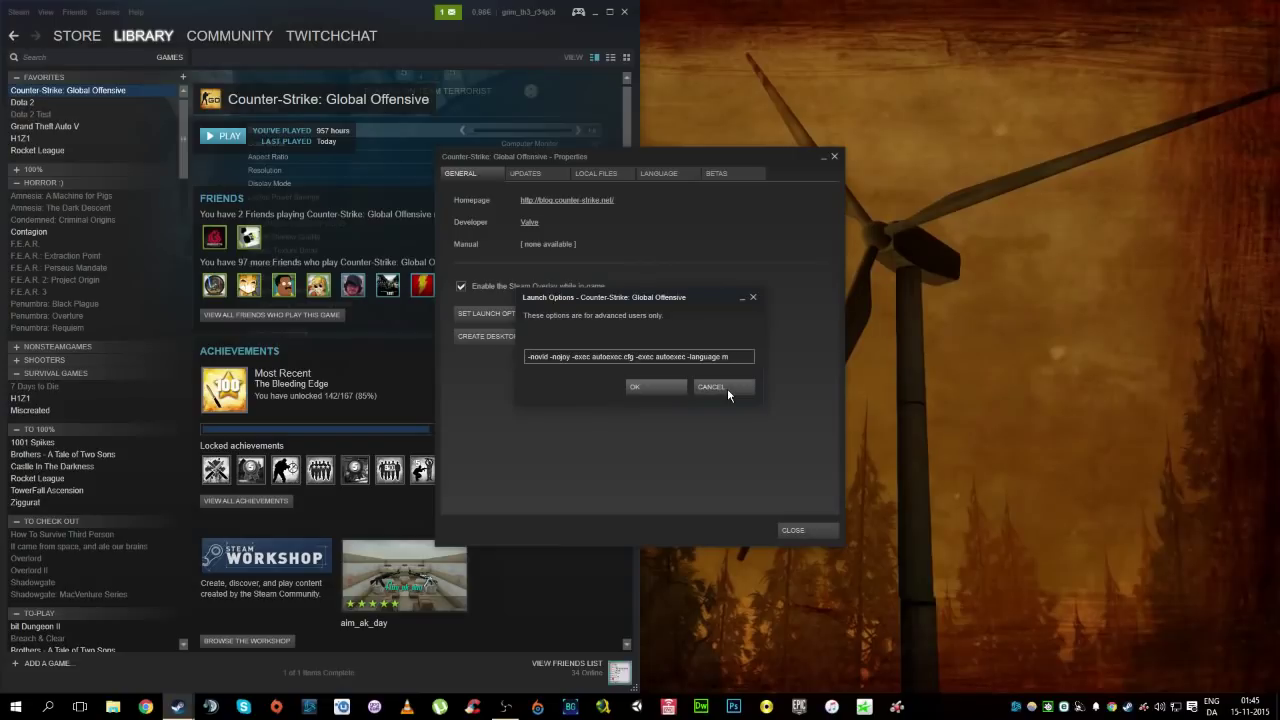
click(664, 388)
click(790, 530)
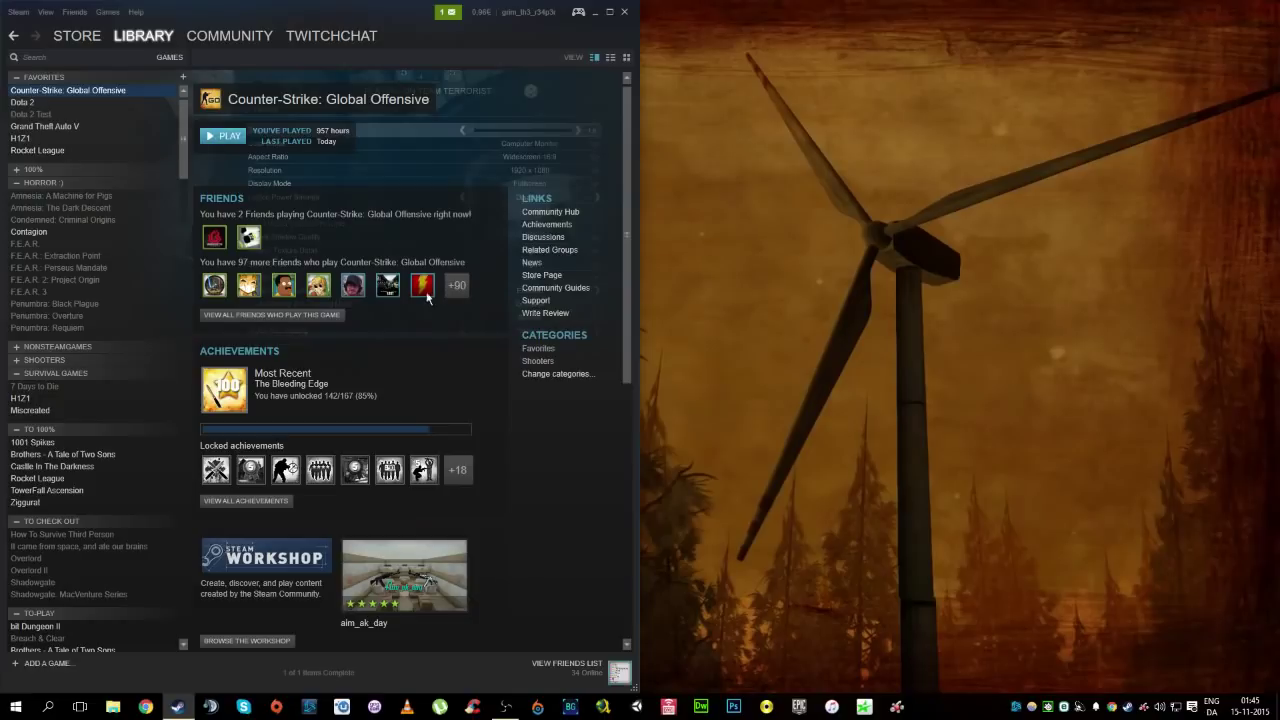
Add a new Game Capture source to the OBS scene.
key(alt+Tab)
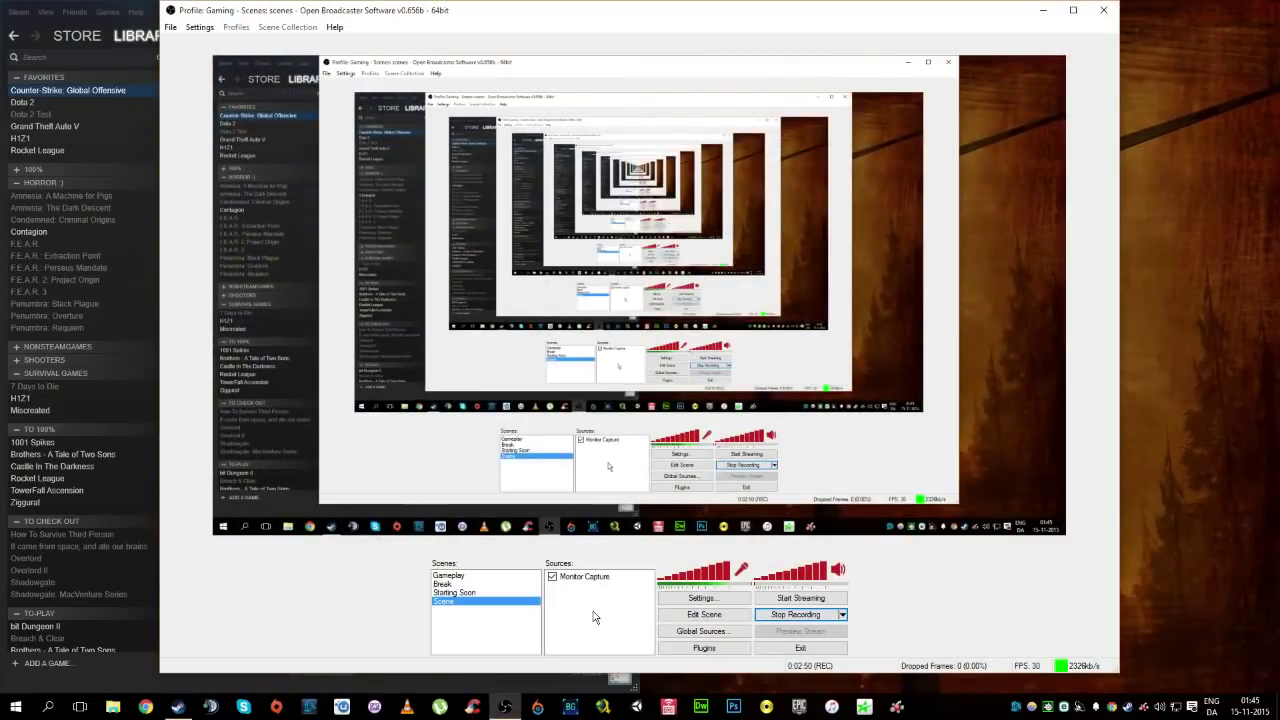
right_click(595, 612)
mouse_move(623, 620)
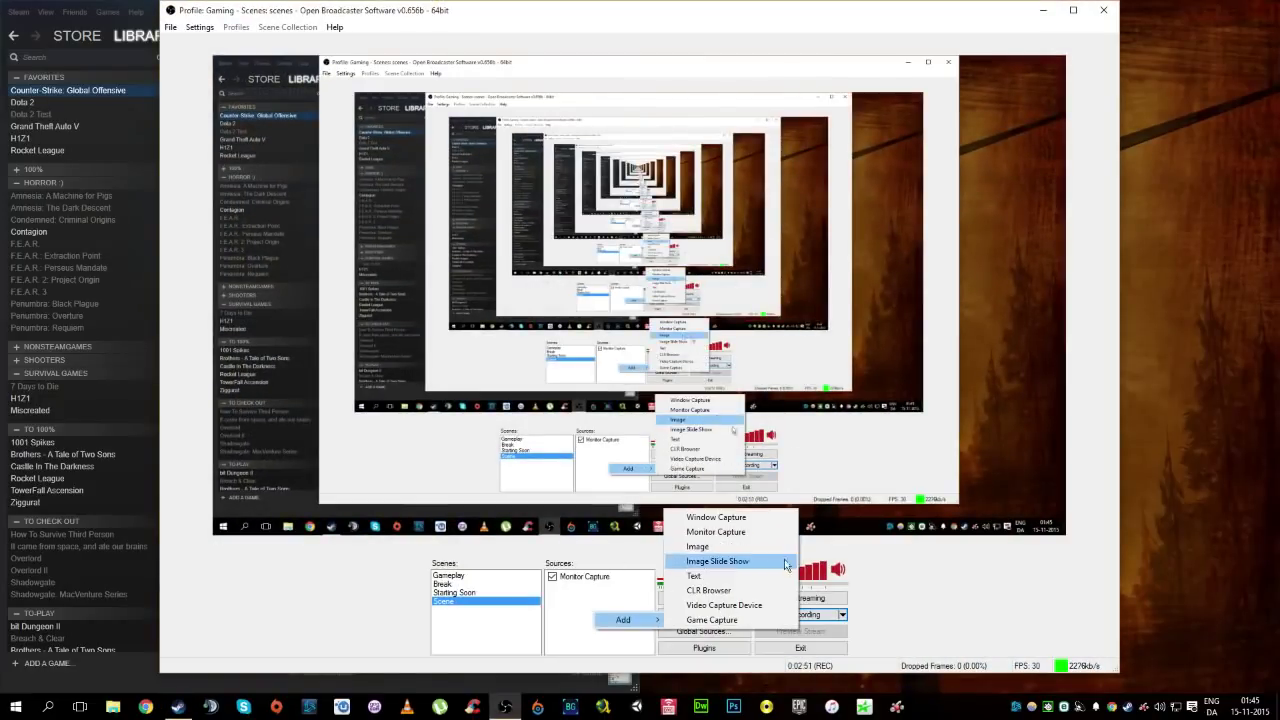
click(730, 620)
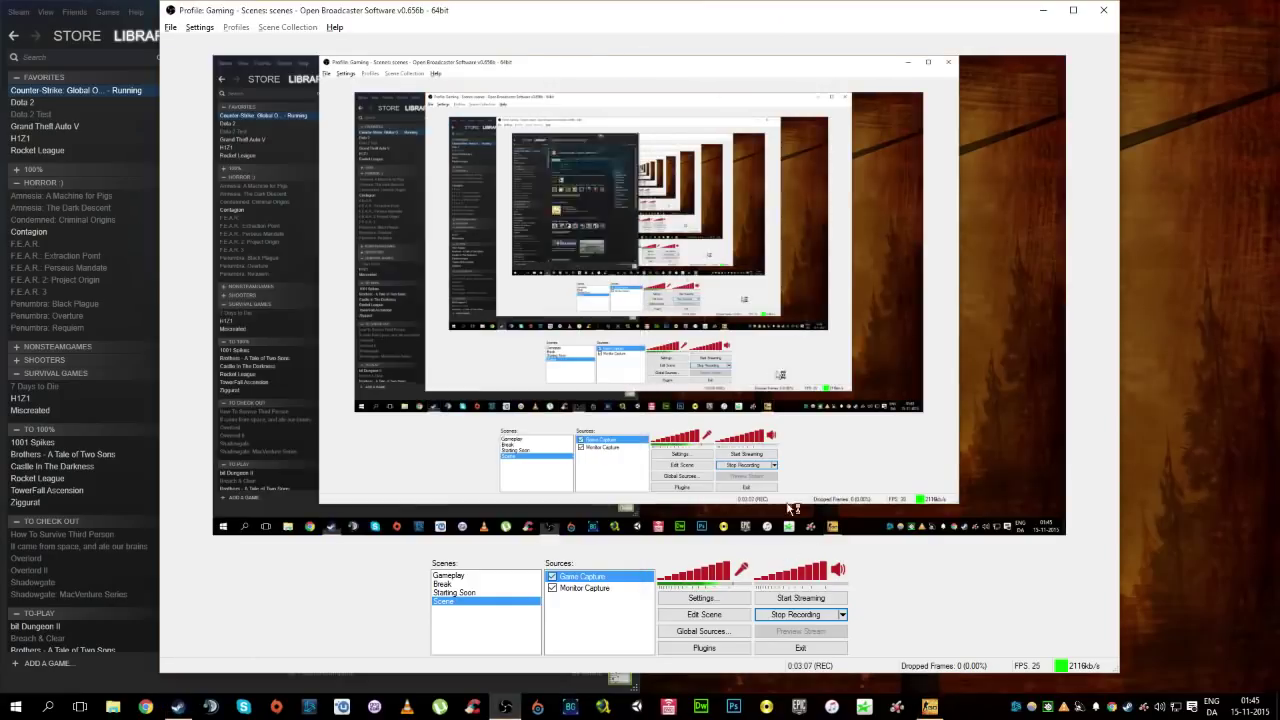
Set the Game Capture source to capture the Counter-Strike: Global Offensive application.
right_click(582, 577)
click(620, 671)
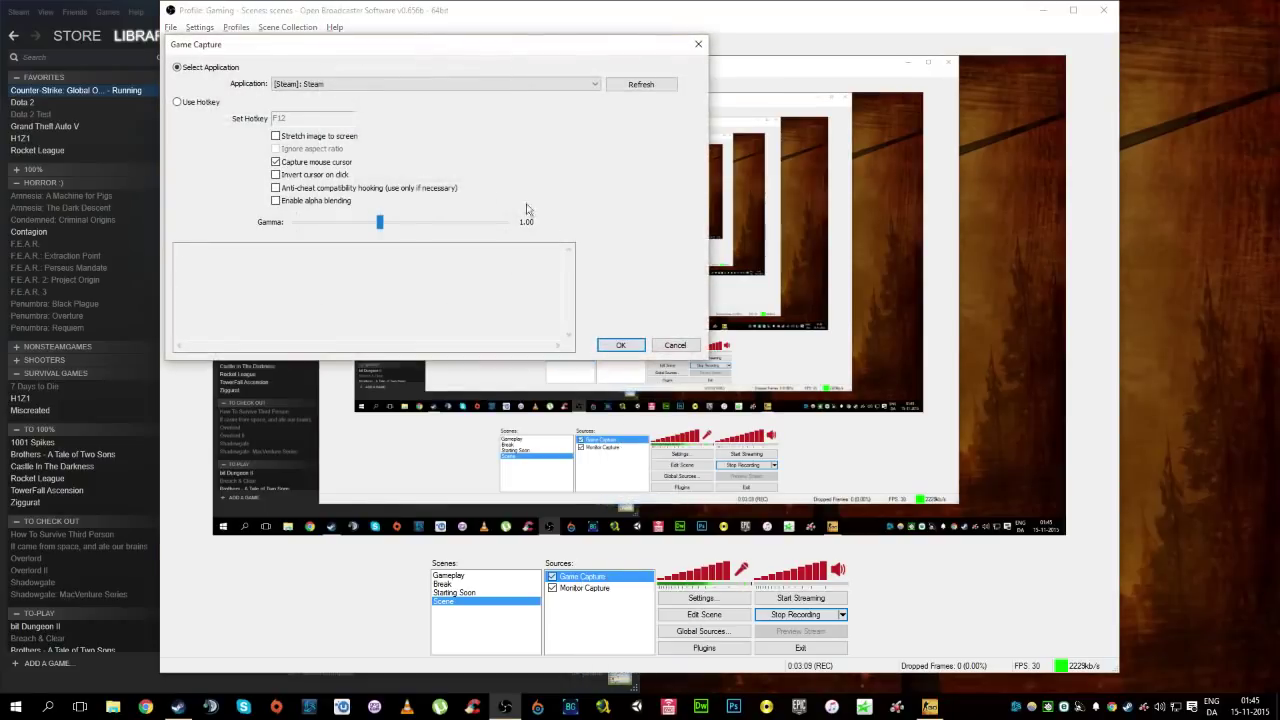
click(645, 88)
click(507, 83)
click(396, 104)
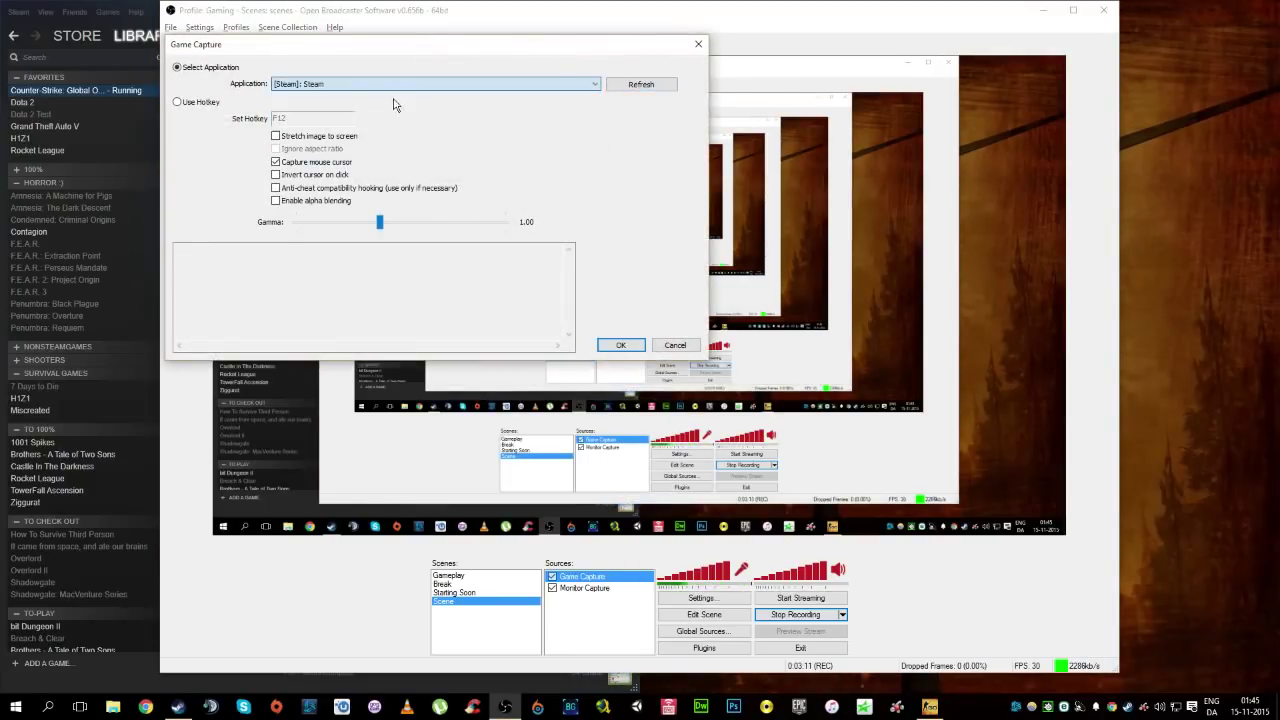
click(618, 345)
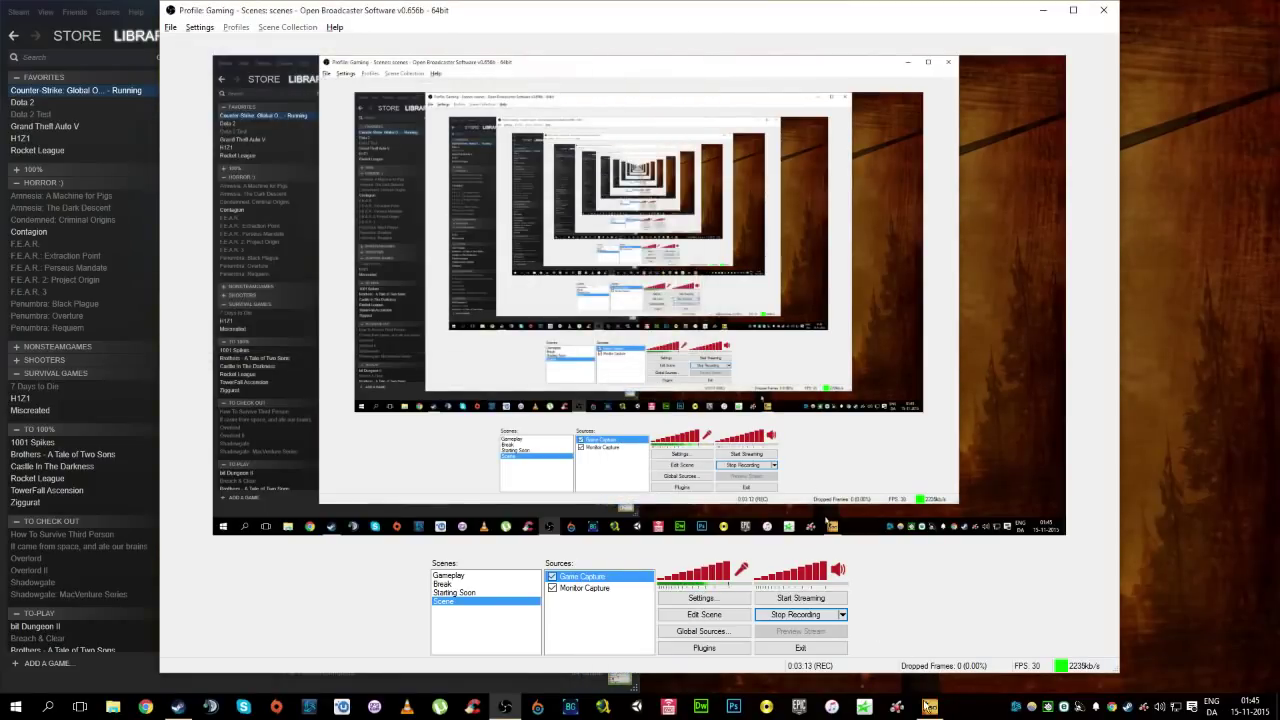
Queue for a Competitive match in CS:GO and check the DERANK! match prompt.
click(929, 708)
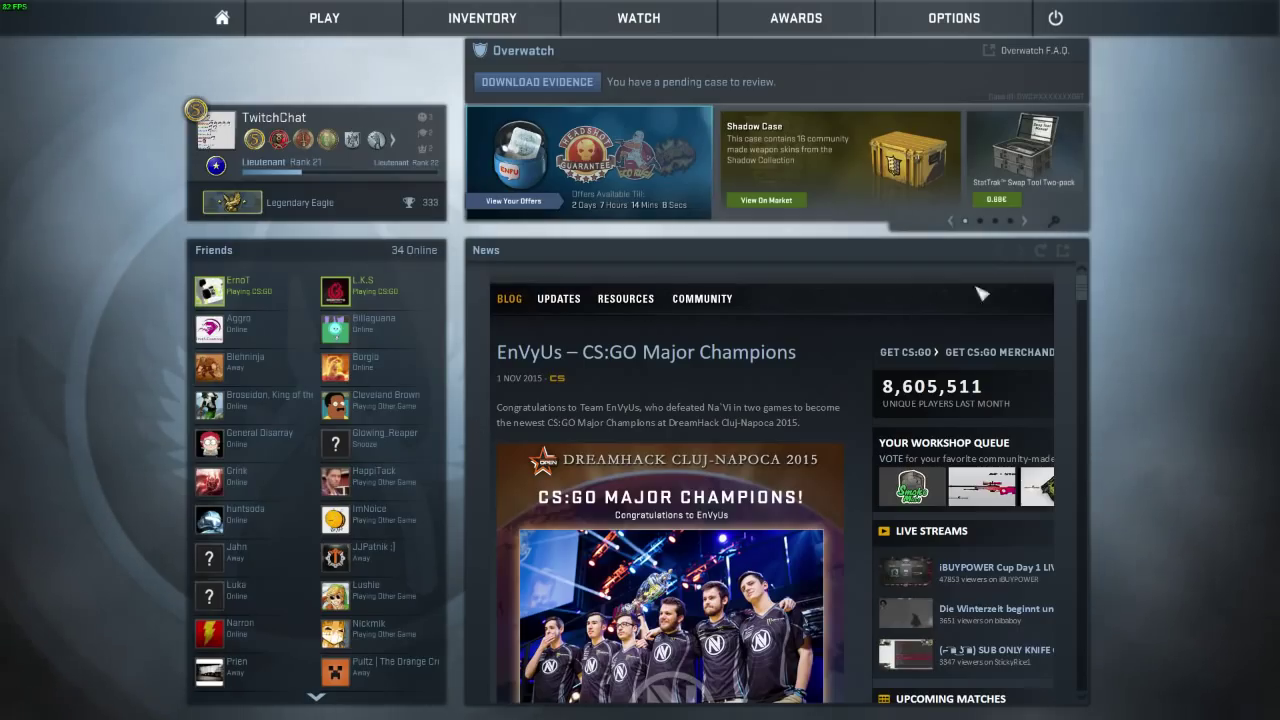
mouse_move(340, 30)
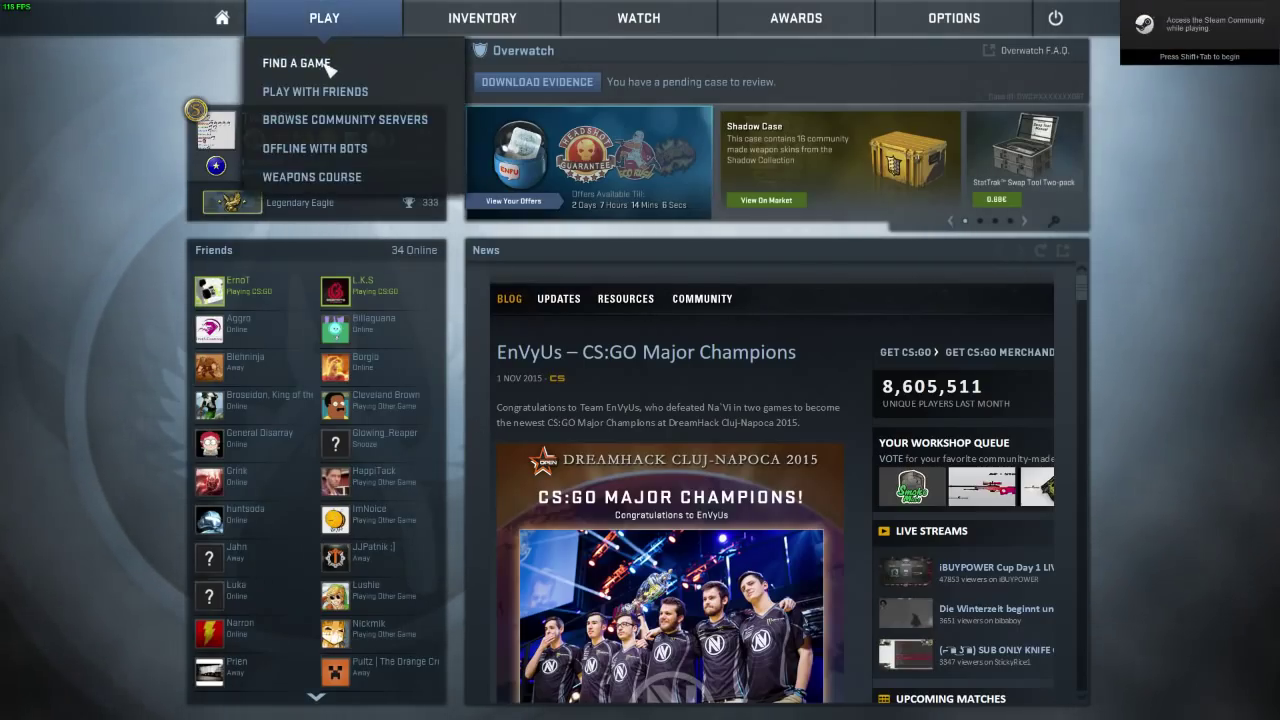
click(327, 67)
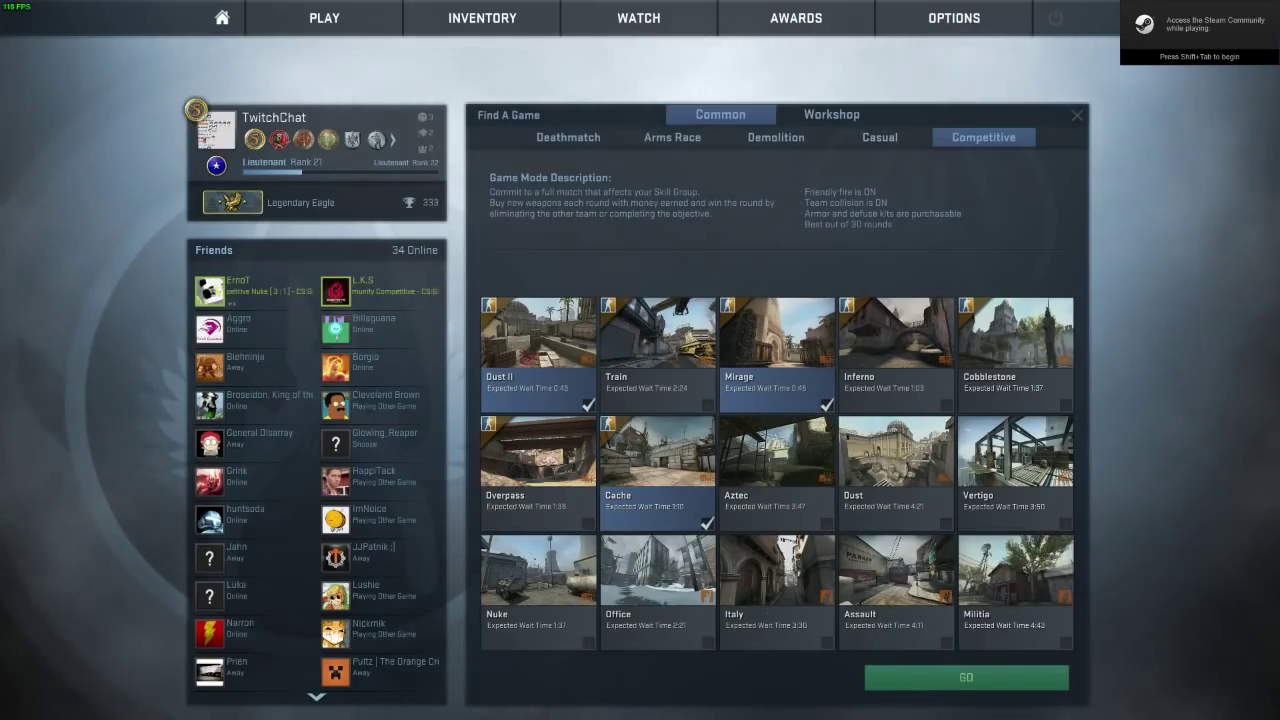
click(910, 686)
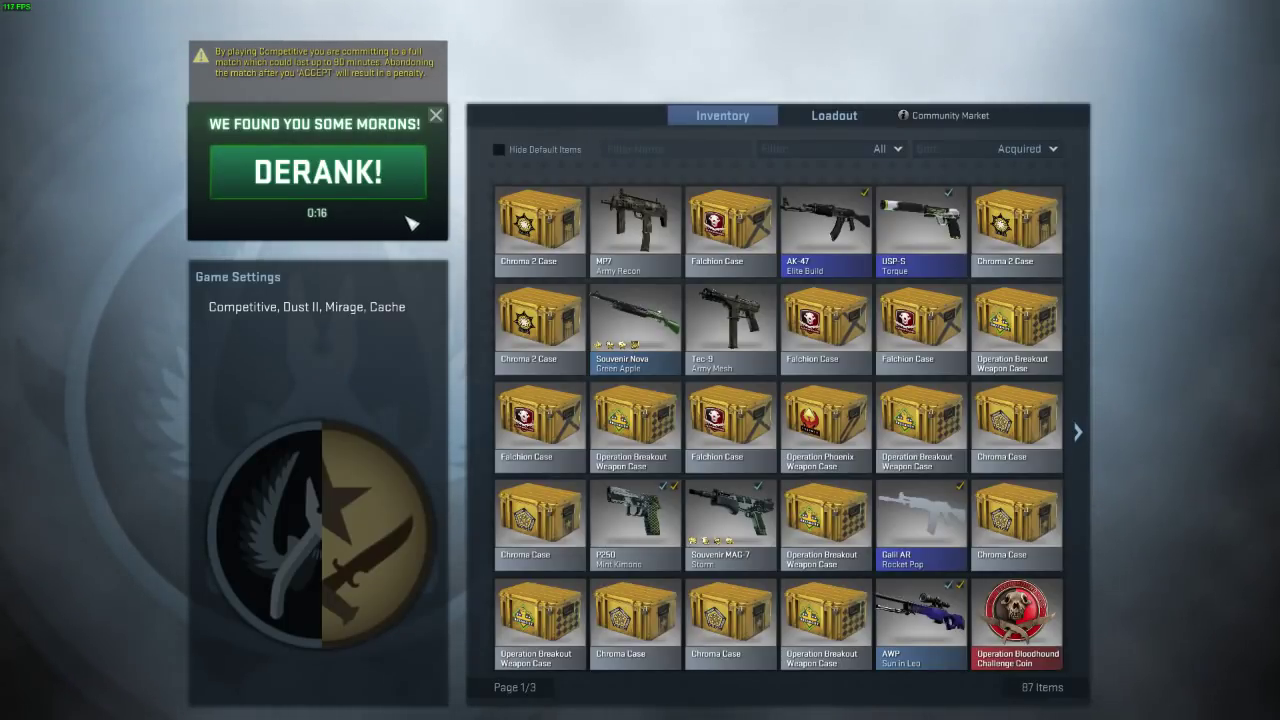
click(436, 116)
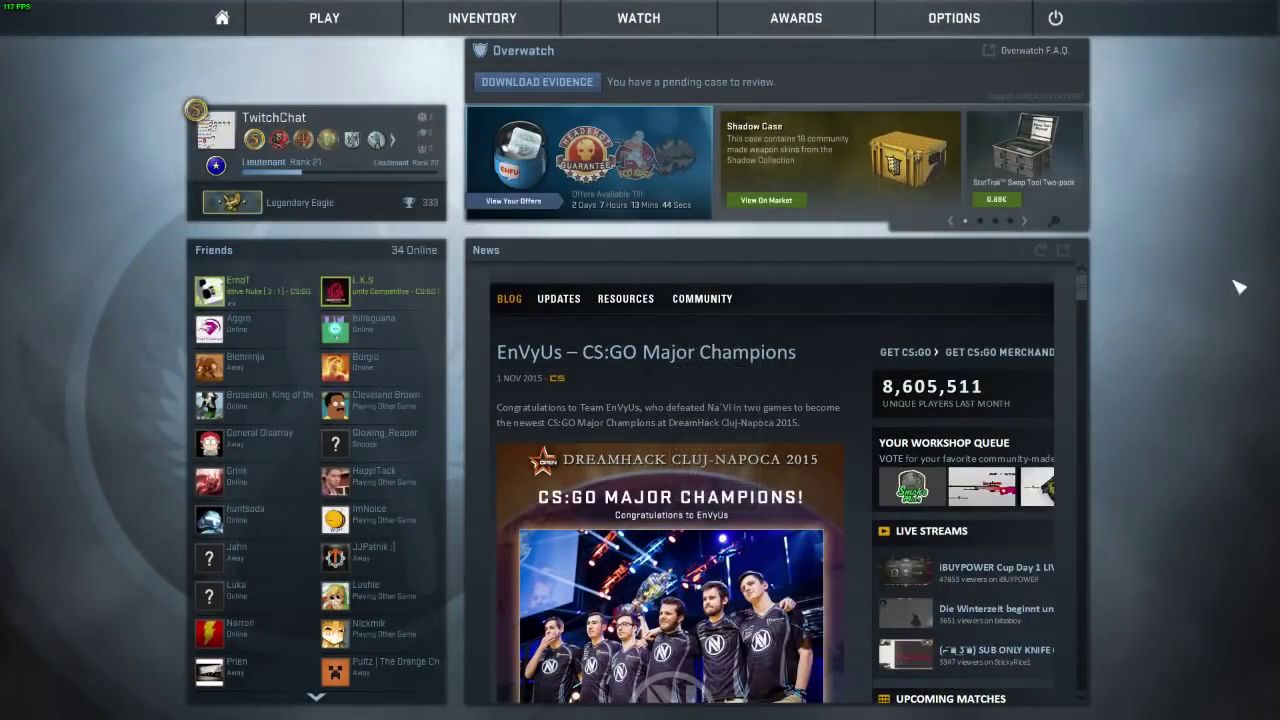
Quit the game by entering exit in the developer console.
key(grave)
text(exit)
key(Return)
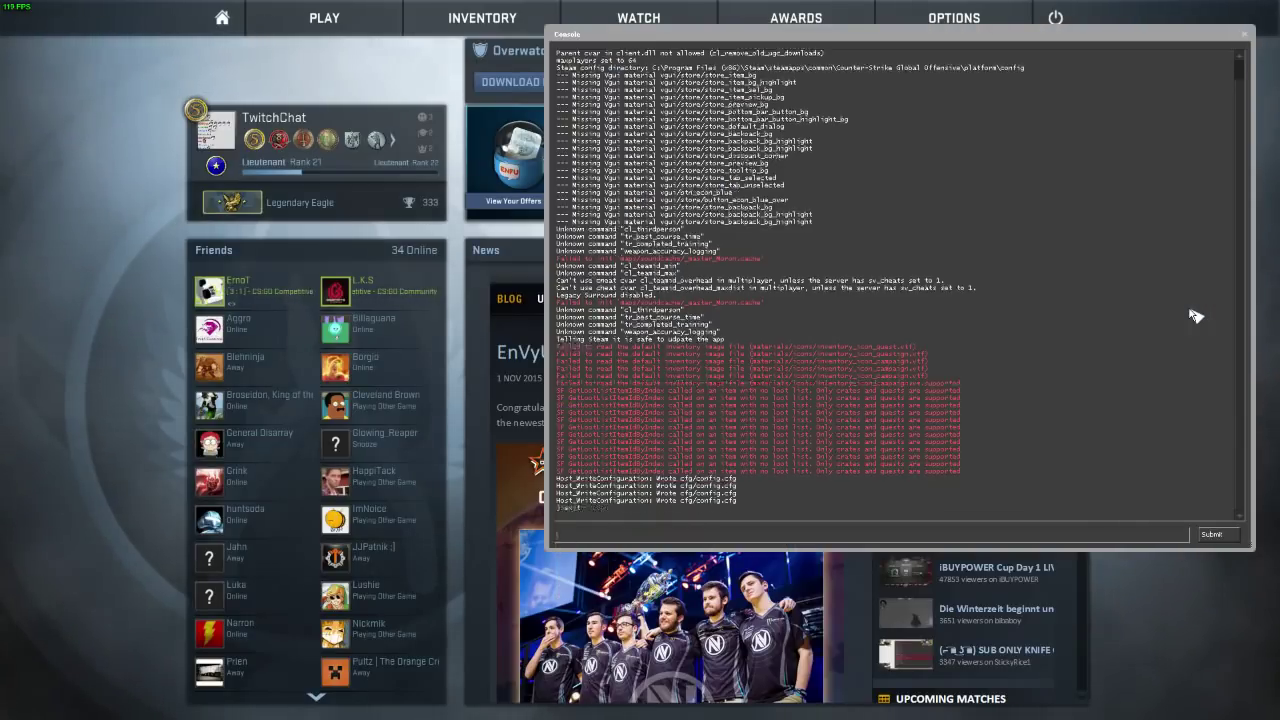